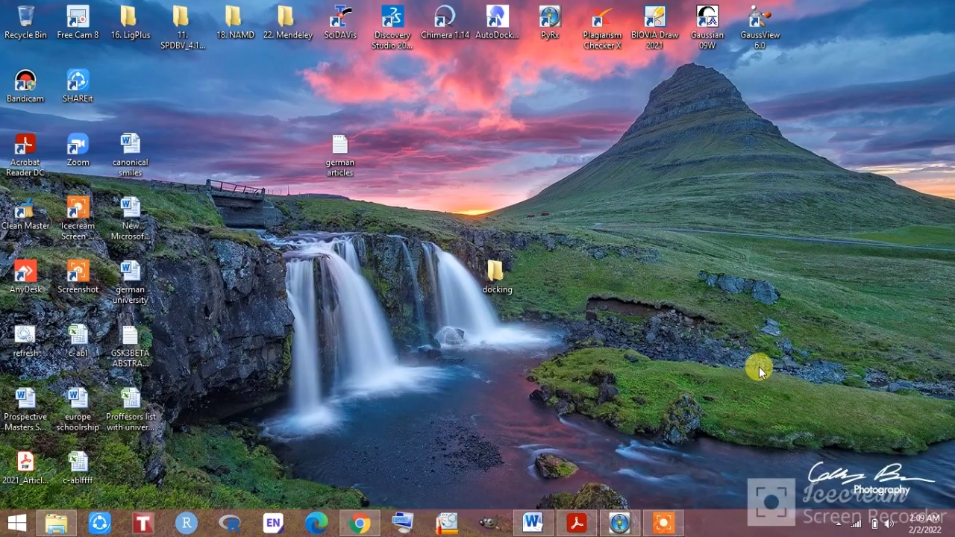
# Step: Switch to PyRx and delete the siteprotine20 folder from the AutoDock macromolecules, confirming the deletion
pyautogui.click(619, 522)
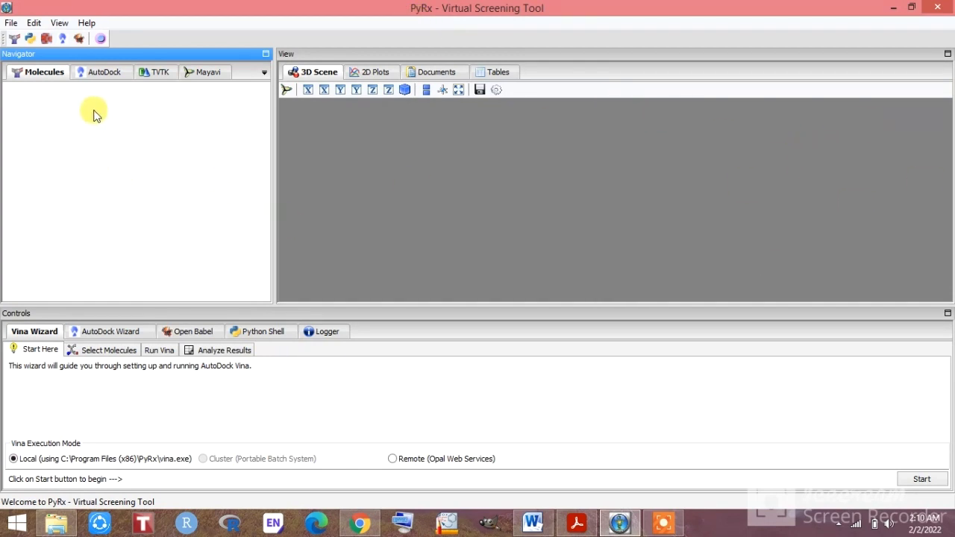
pyautogui.click(106, 75)
pyautogui.click(58, 154)
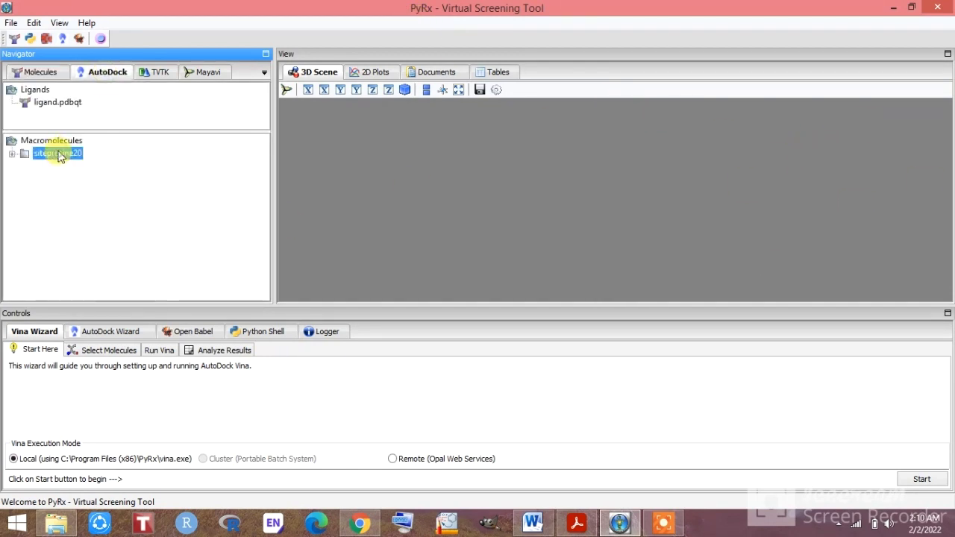
pyautogui.rightClick(59, 154)
pyautogui.click(94, 157)
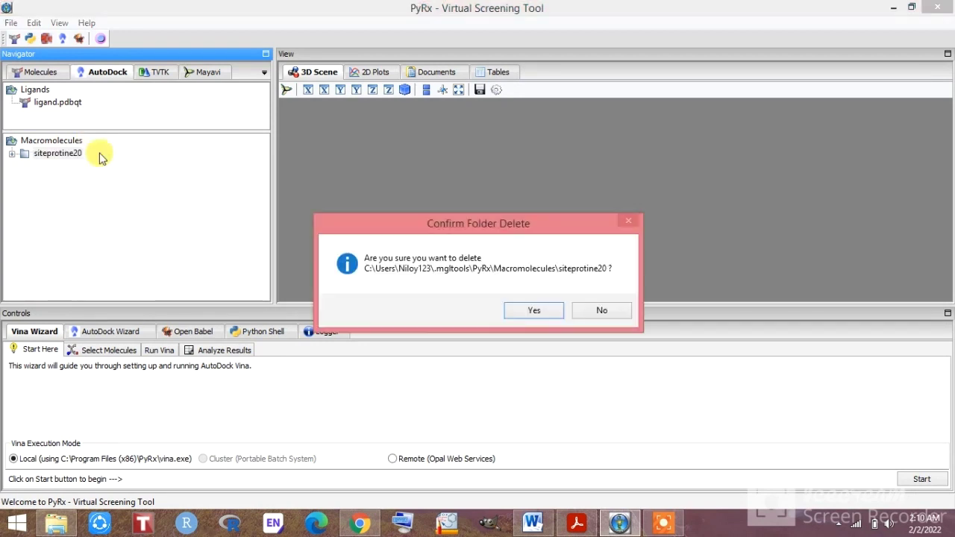
pyautogui.click(531, 311)
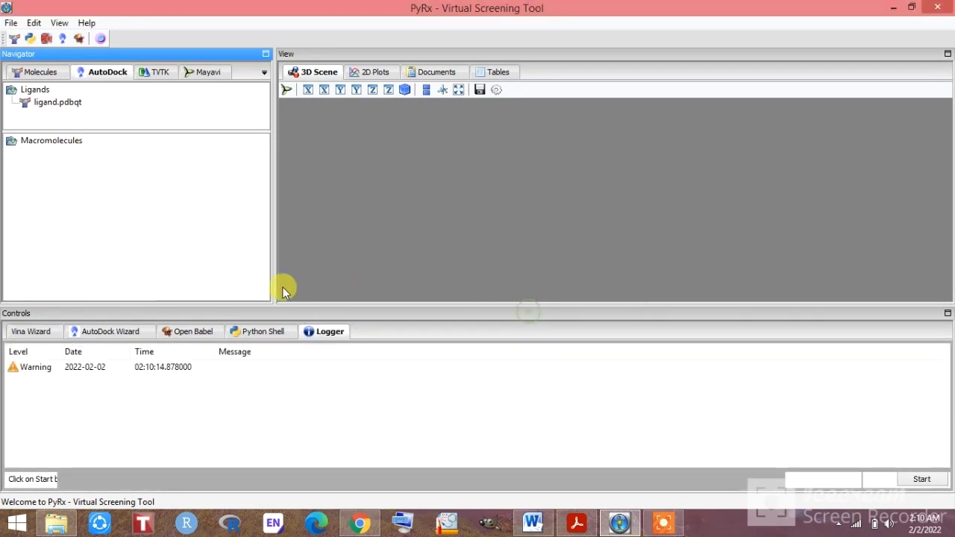
# Step: Delete ligand.pdbqt from the AutoDock ligands, reset the logs and return to the Vina Wizard
pyautogui.click(72, 103)
pyautogui.rightClick(75, 103)
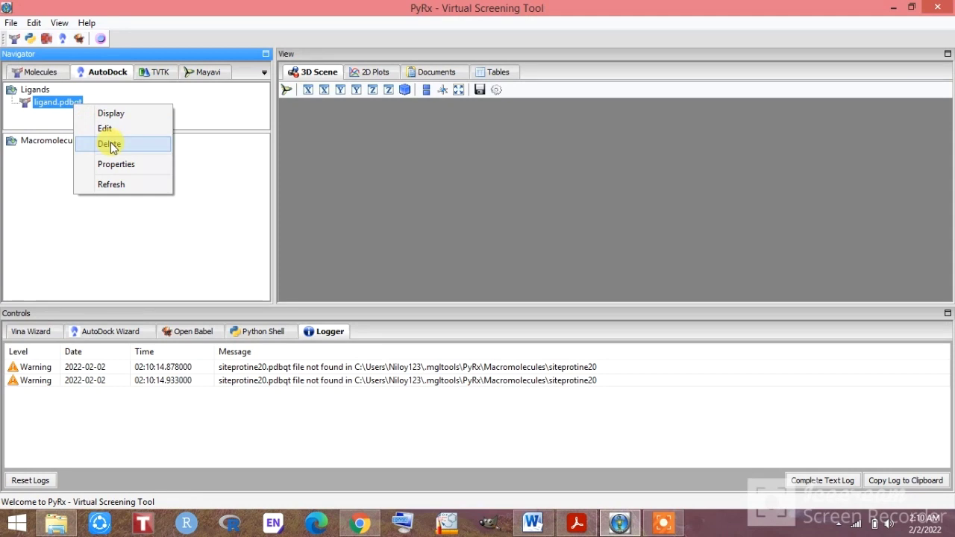
pyautogui.click(106, 142)
pyautogui.click(36, 481)
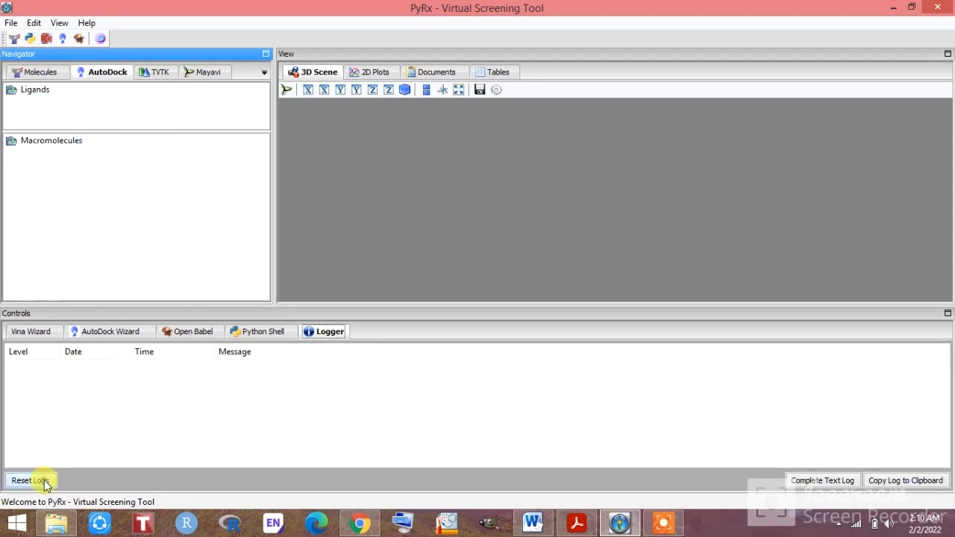
pyautogui.click(31, 332)
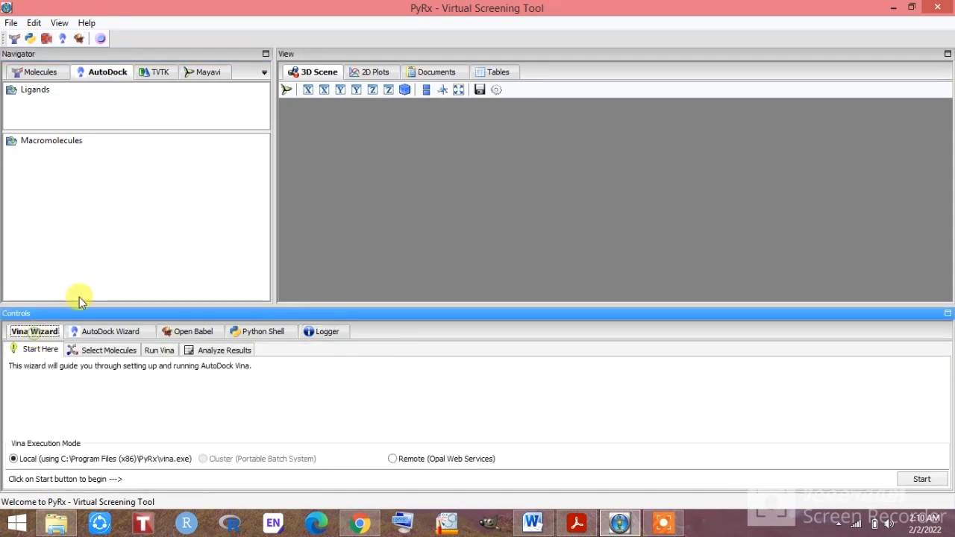
pyautogui.click(895, 8)
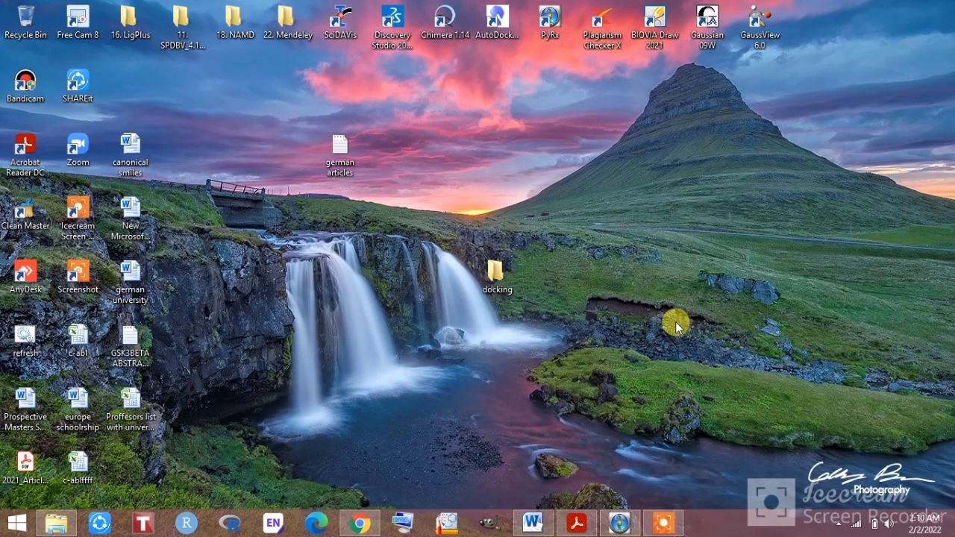
pyautogui.doubleClick(552, 27)
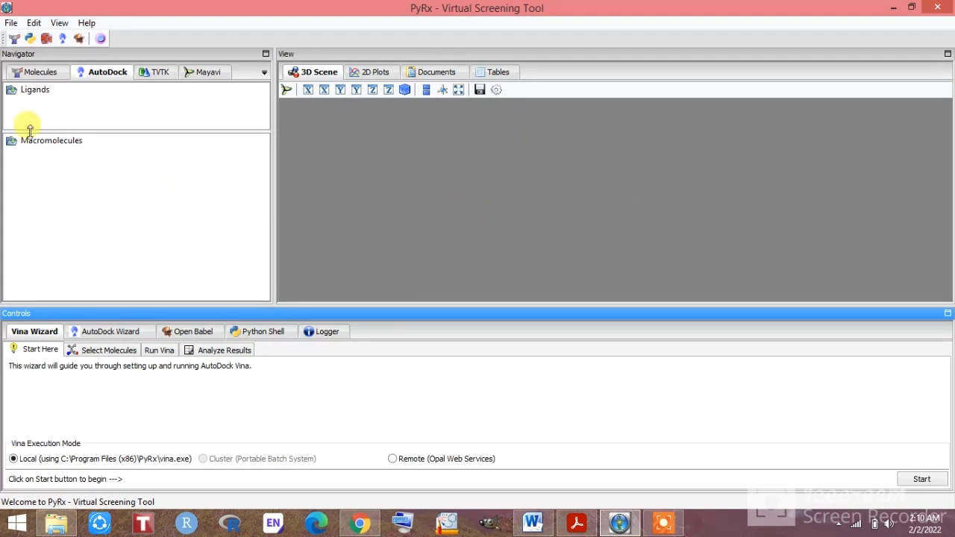
pyautogui.click(11, 23)
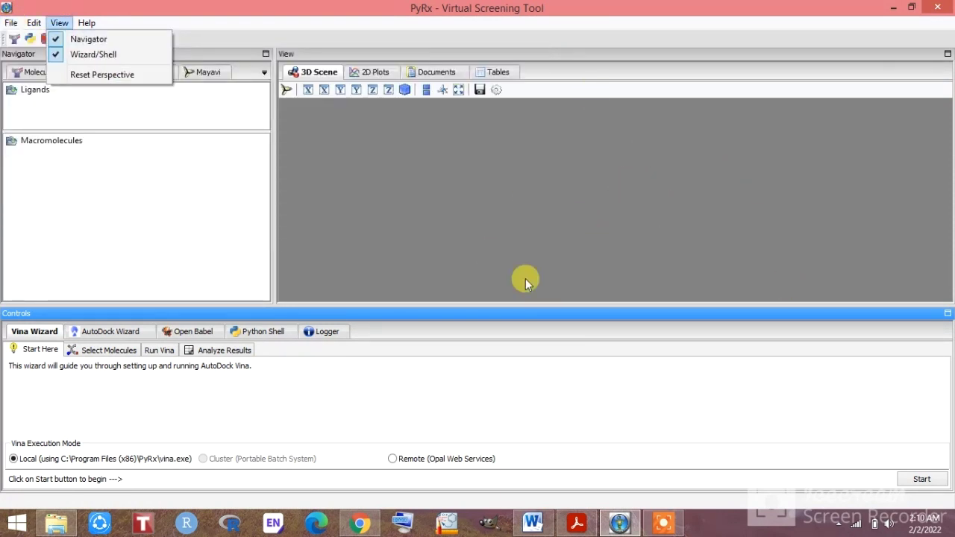
pyautogui.click(451, 197)
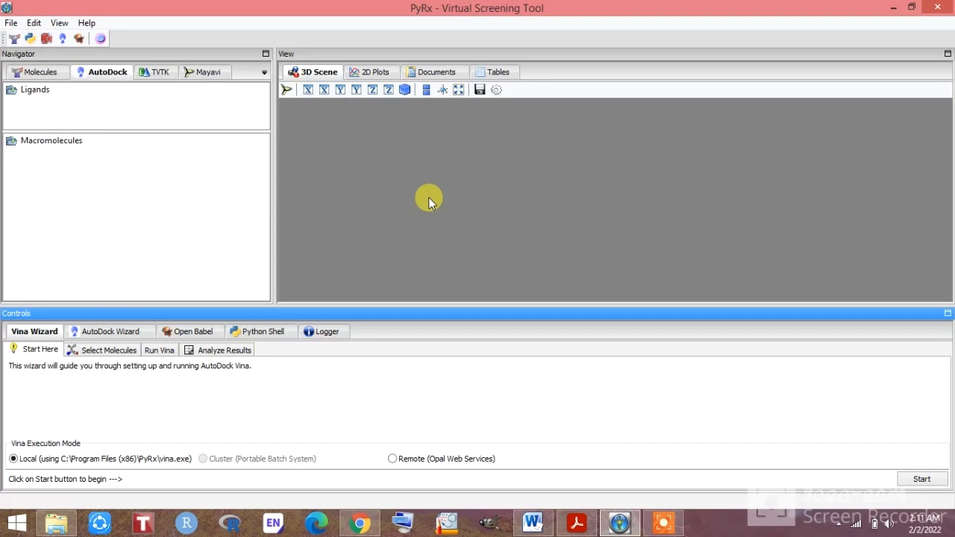
pyautogui.click(892, 7)
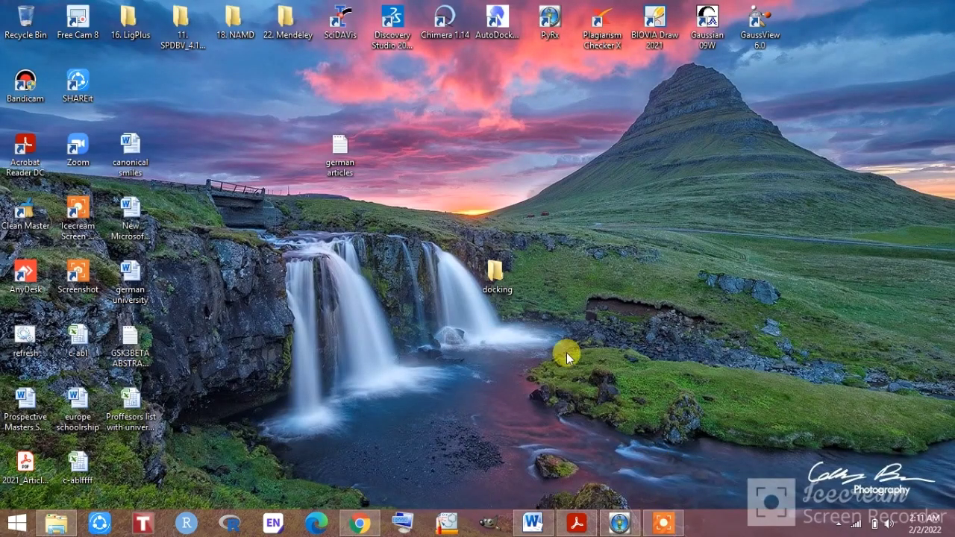
# Step: Check the ligand and siteprotine20 PDB files in the docking folder in File Explorer, and return to PyRx
pyautogui.click(57, 523)
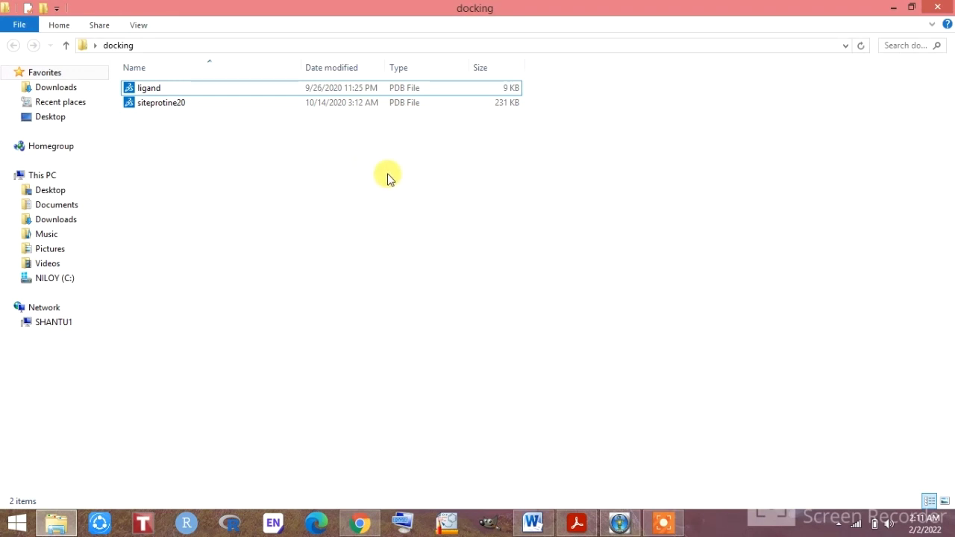
pyautogui.click(184, 87)
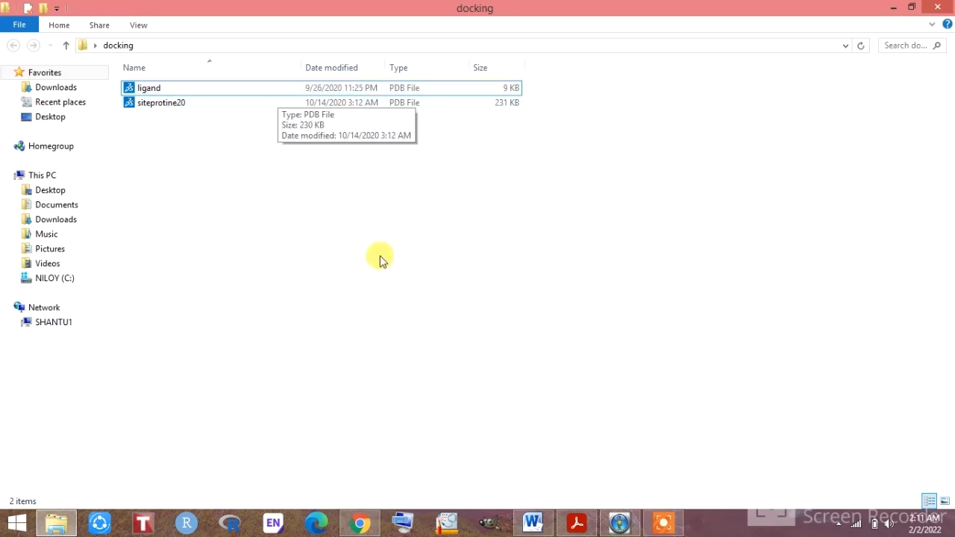
pyautogui.click(619, 525)
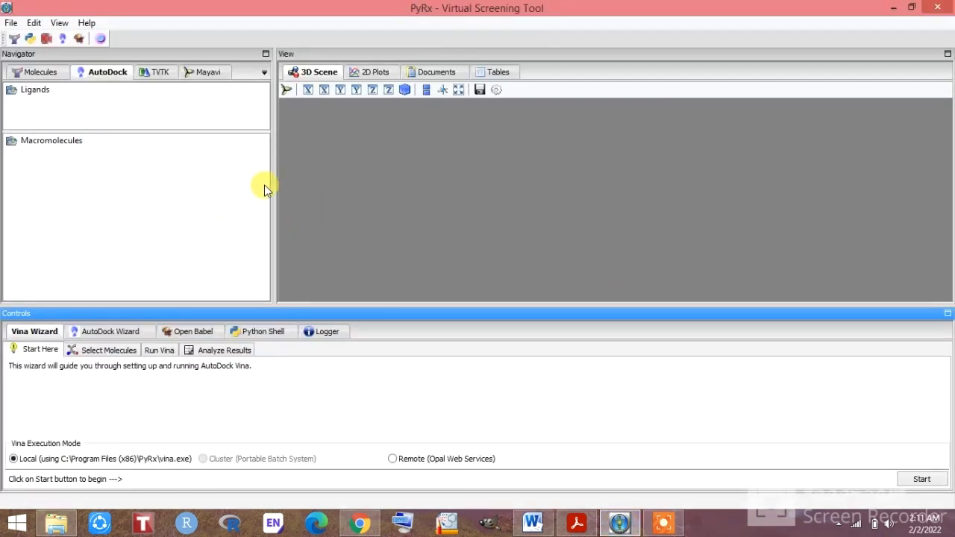
# Step: Load the siteprotine20 PDB file from the docking folder on the Desktop as a molecule
pyautogui.click(12, 23)
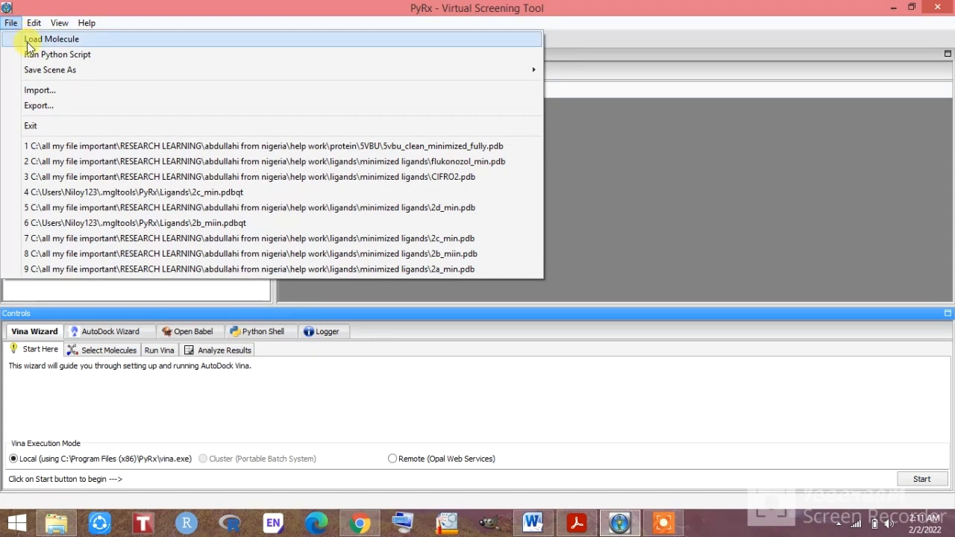
pyautogui.click(28, 41)
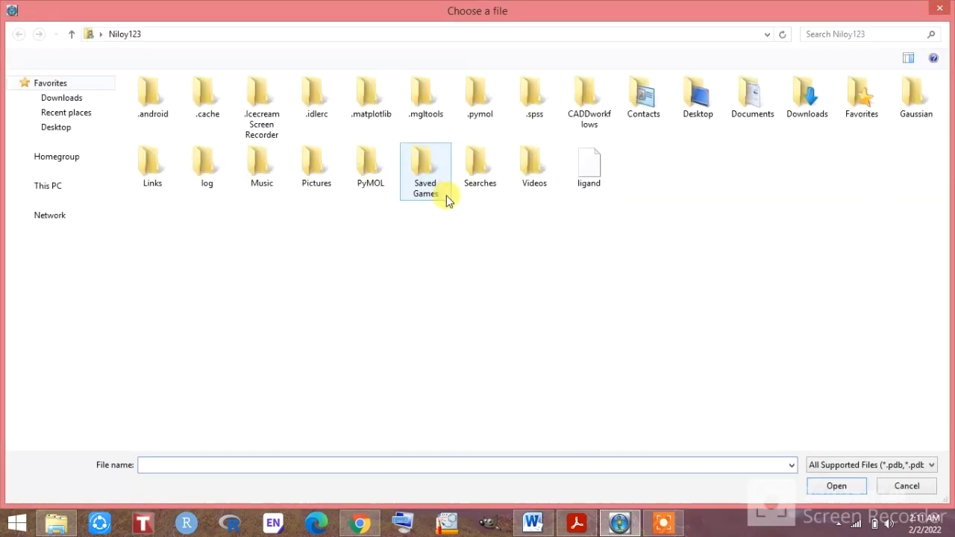
pyautogui.click(464, 32)
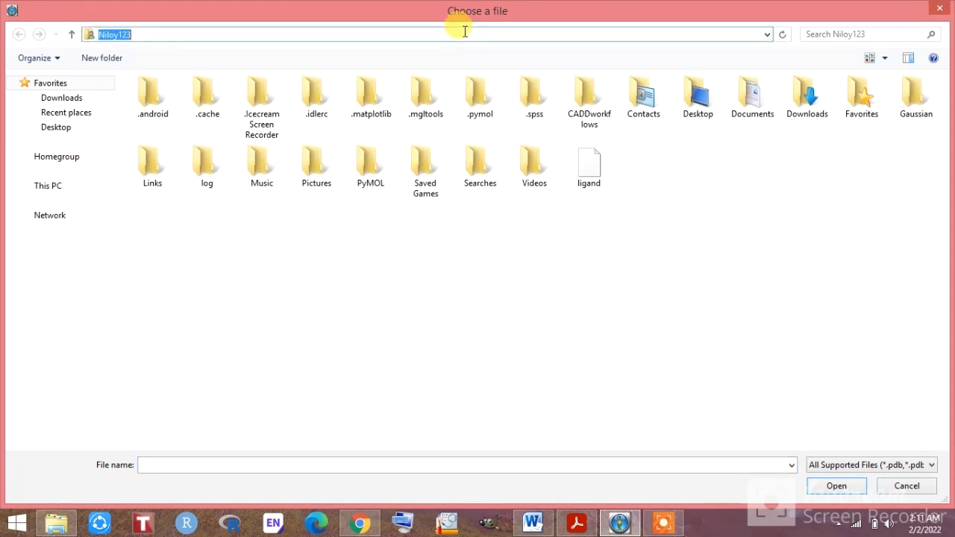
pyautogui.rightClick(464, 32)
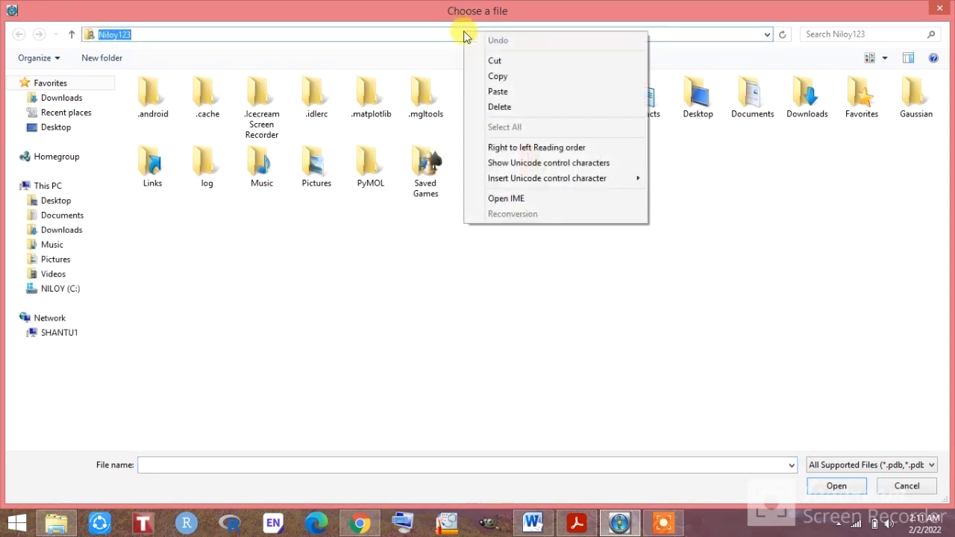
pyautogui.click(498, 91)
pyautogui.click(779, 36)
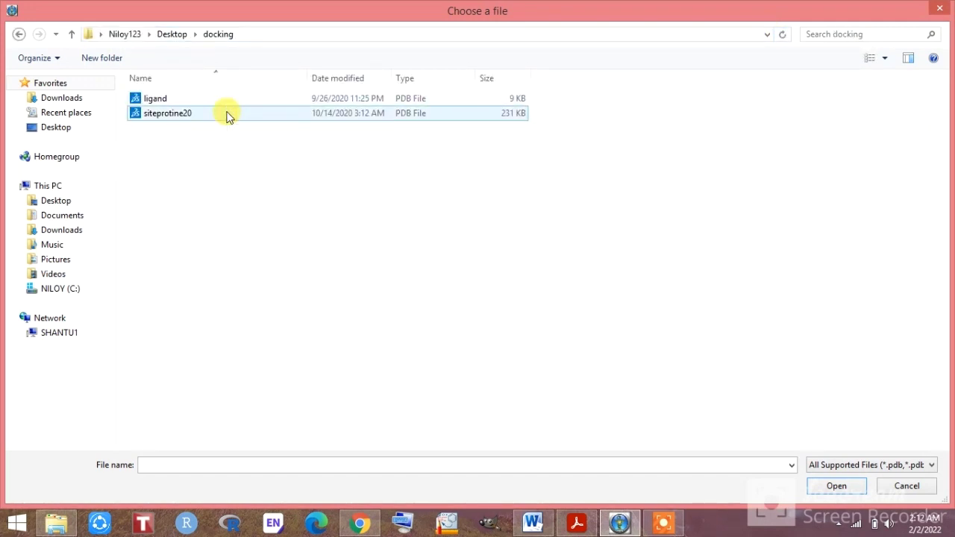
pyautogui.click(228, 115)
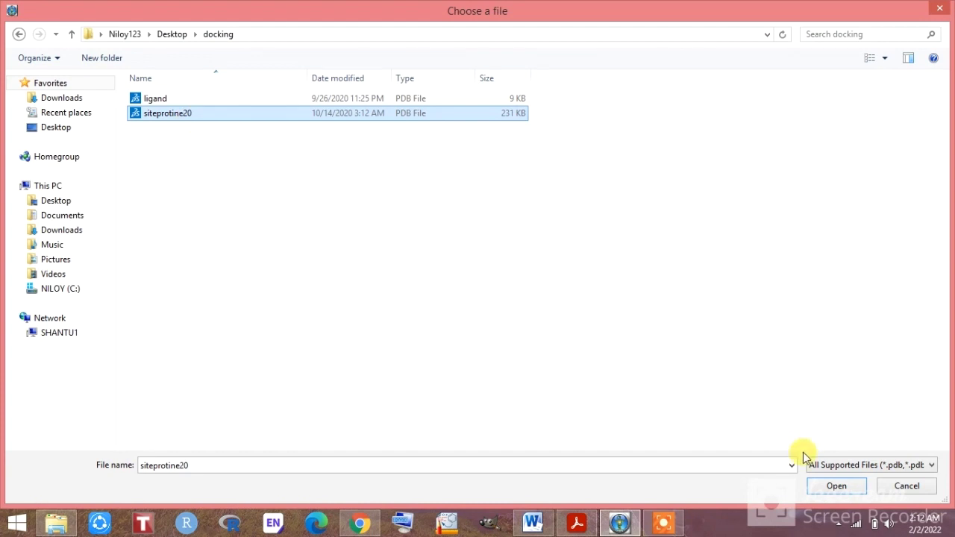
pyautogui.click(834, 489)
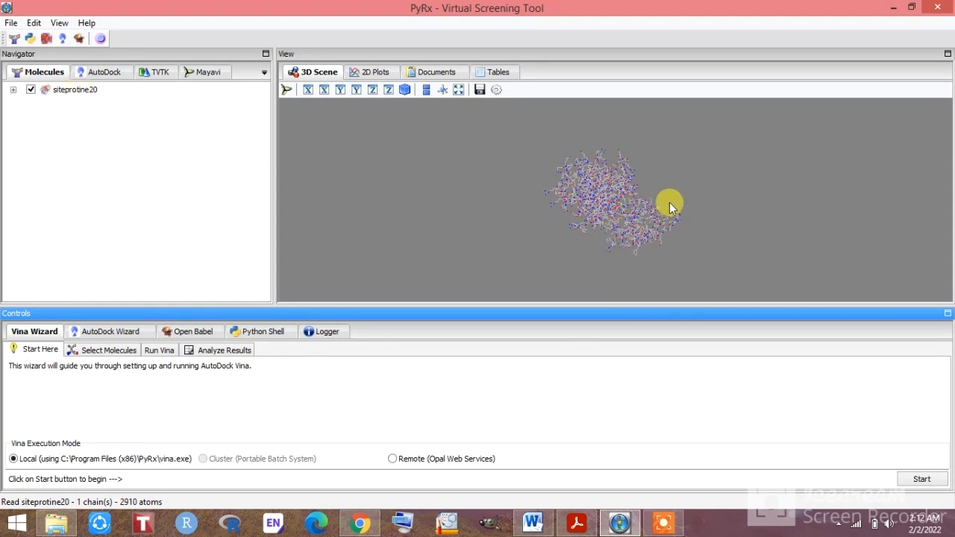
# Step: Convert the siteprotine20 molecule into an AutoDock macromolecule
pyautogui.click(86, 92)
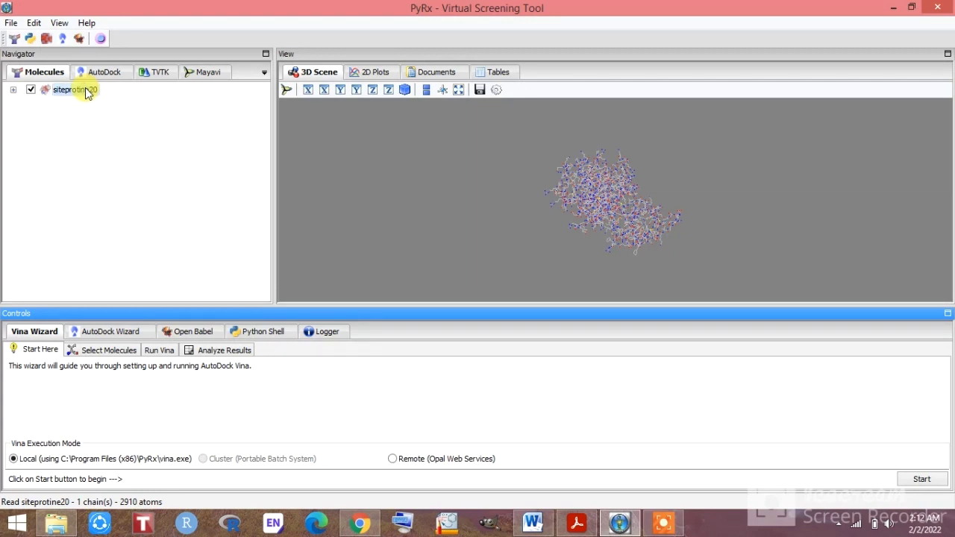
pyautogui.rightClick(87, 93)
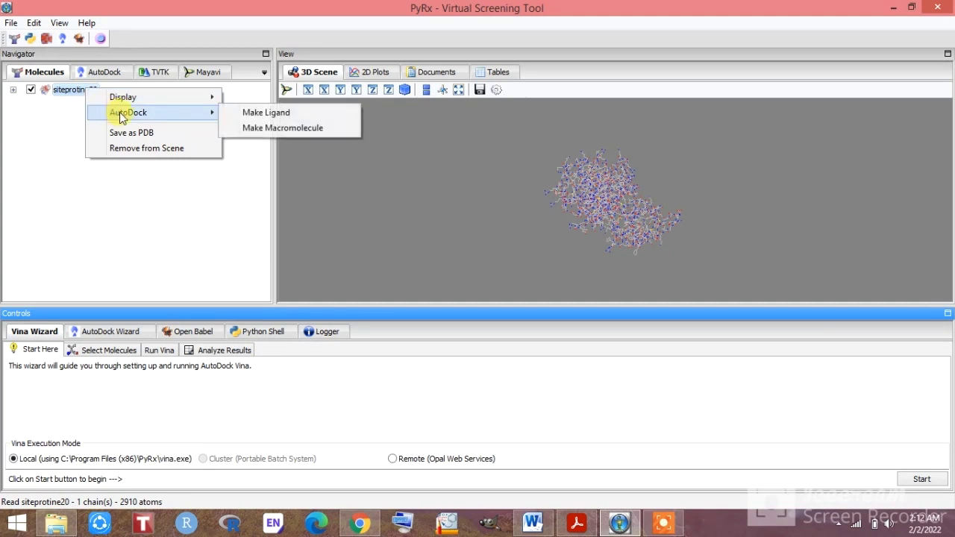
pyautogui.moveTo(154, 111)
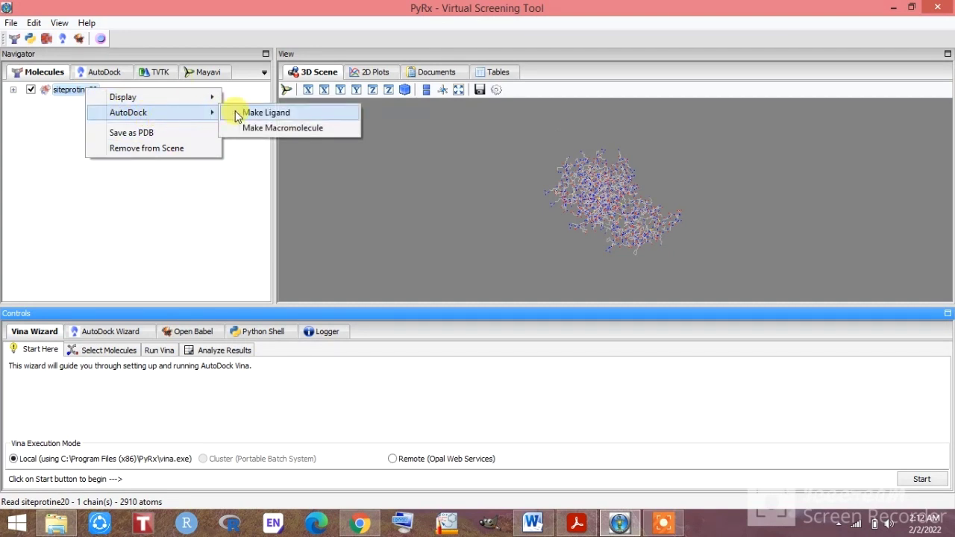
pyautogui.click(298, 129)
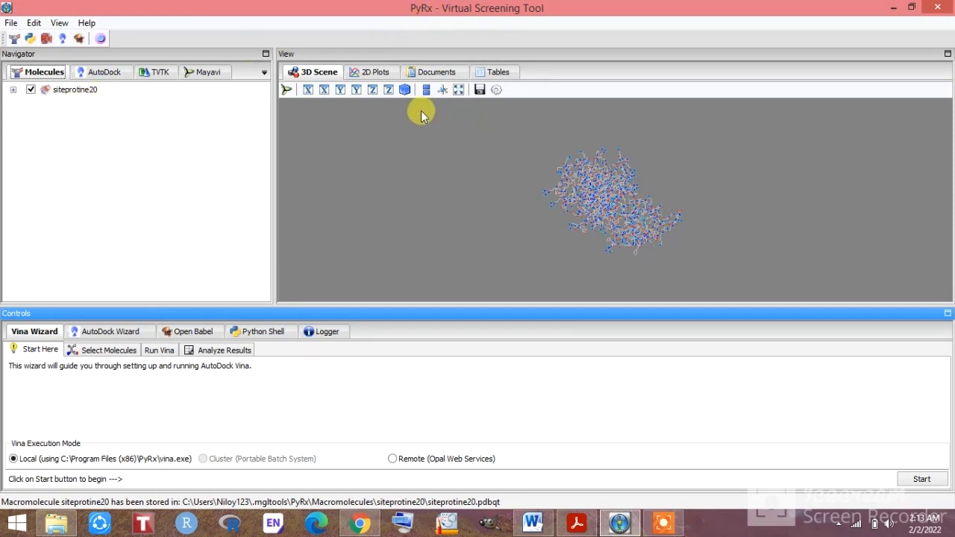
# Step: Load the ligand PDB file from the docking folder as a second molecule
pyautogui.click(11, 23)
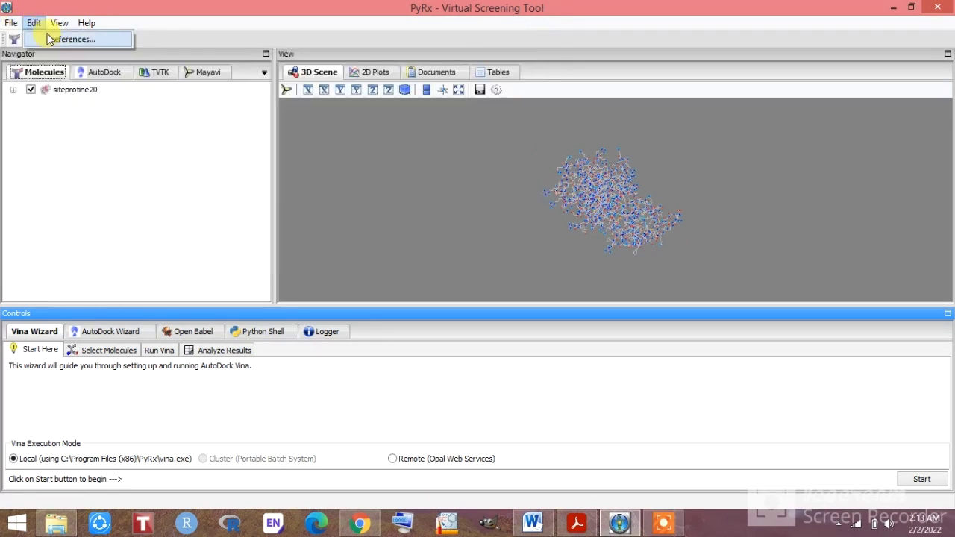
pyautogui.click(30, 40)
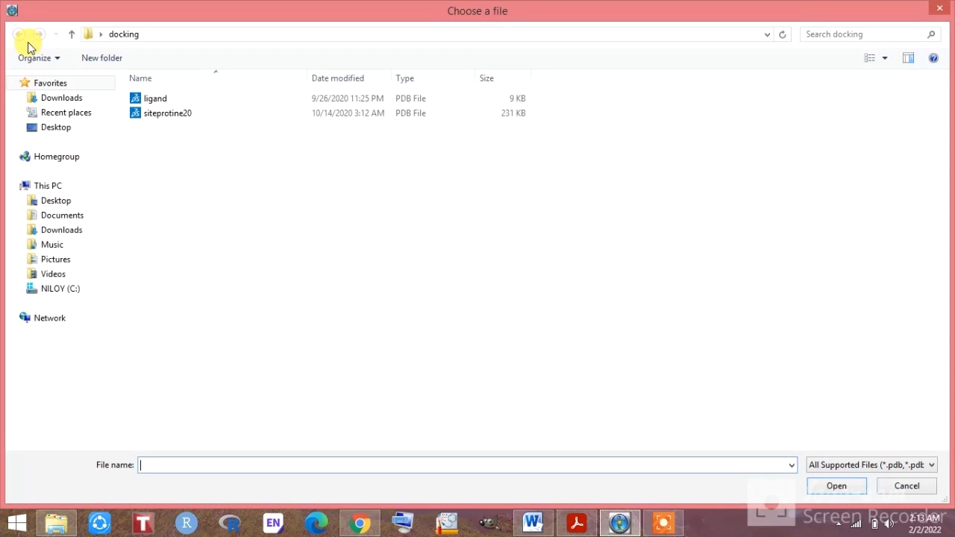
pyautogui.click(200, 99)
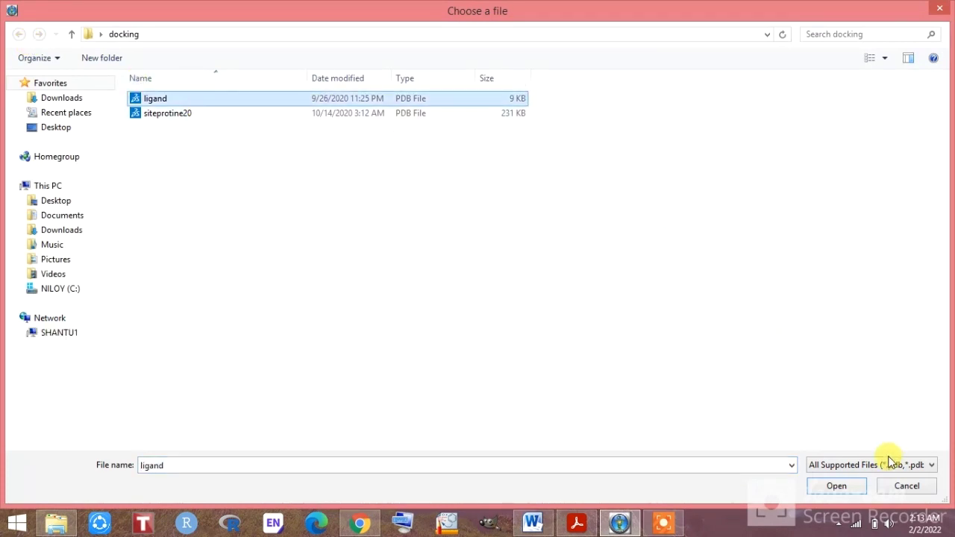
pyautogui.click(856, 488)
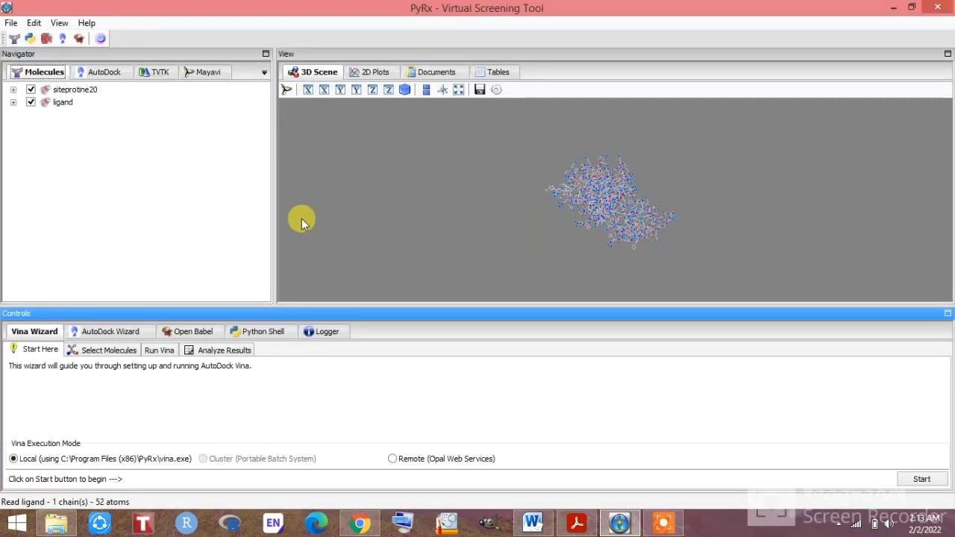
# Step: Convert the ligand molecule into an AutoDock ligand
pyautogui.rightClick(62, 105)
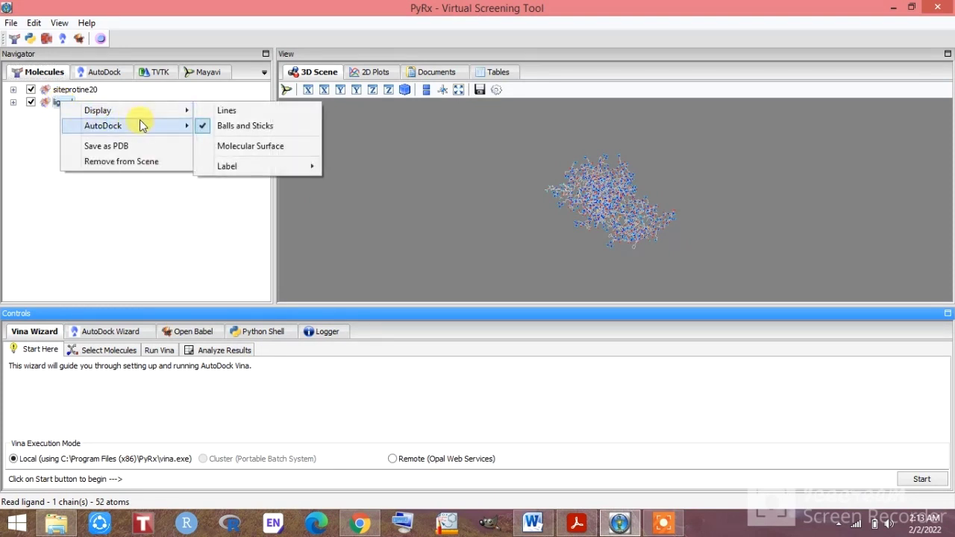
pyautogui.moveTo(152, 128)
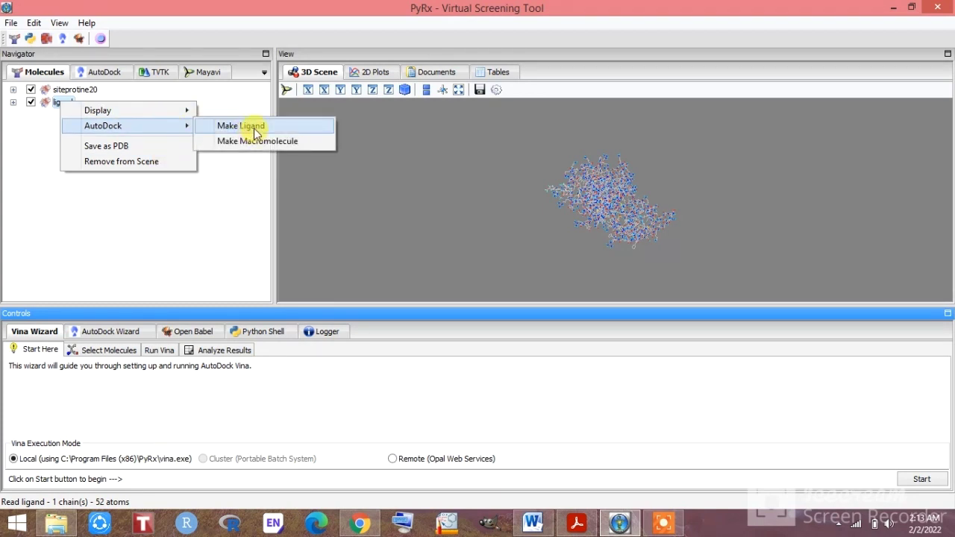
pyautogui.click(250, 126)
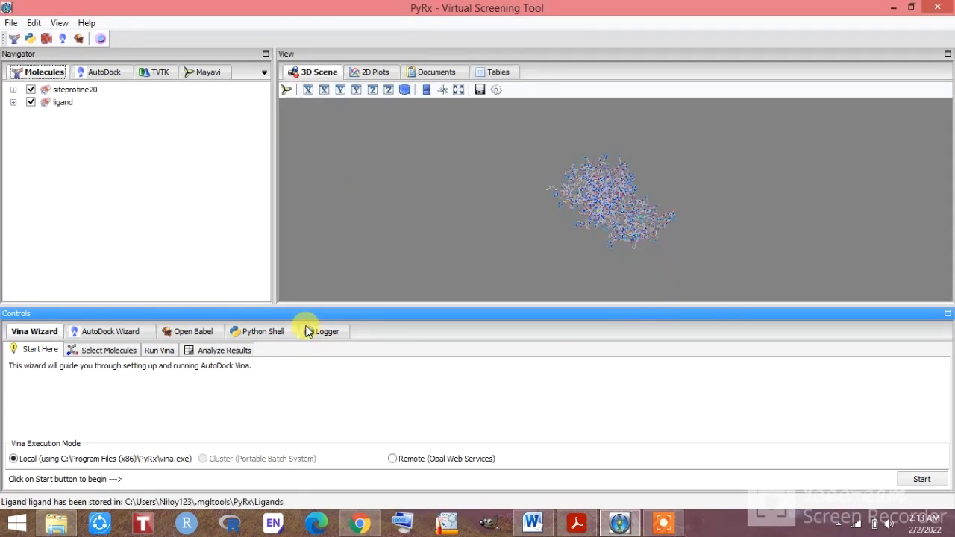
# Step: Start the Vina Wizard, select ligand.pdbqt and the siteprotine20 macromolecule, and proceed to the Run Vina stage
pyautogui.click(924, 481)
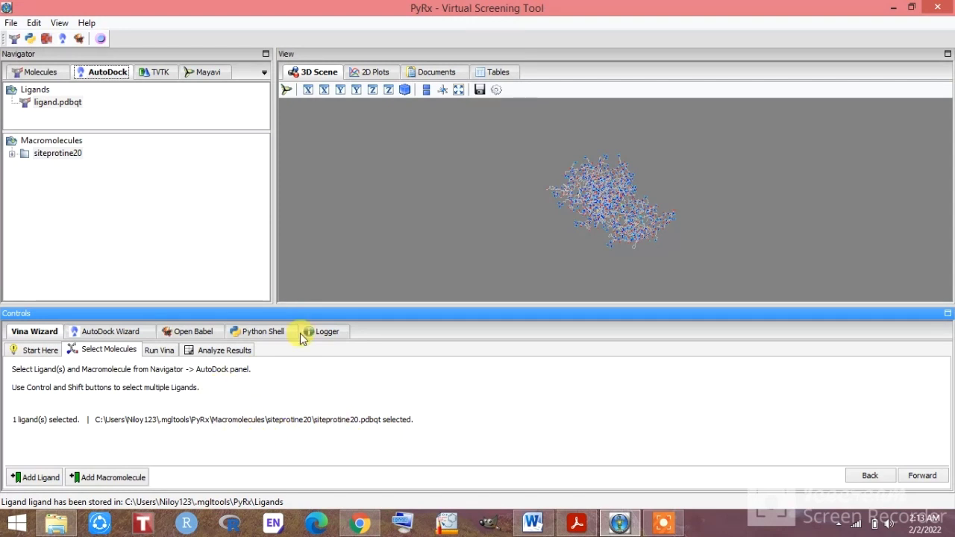
pyautogui.click(928, 480)
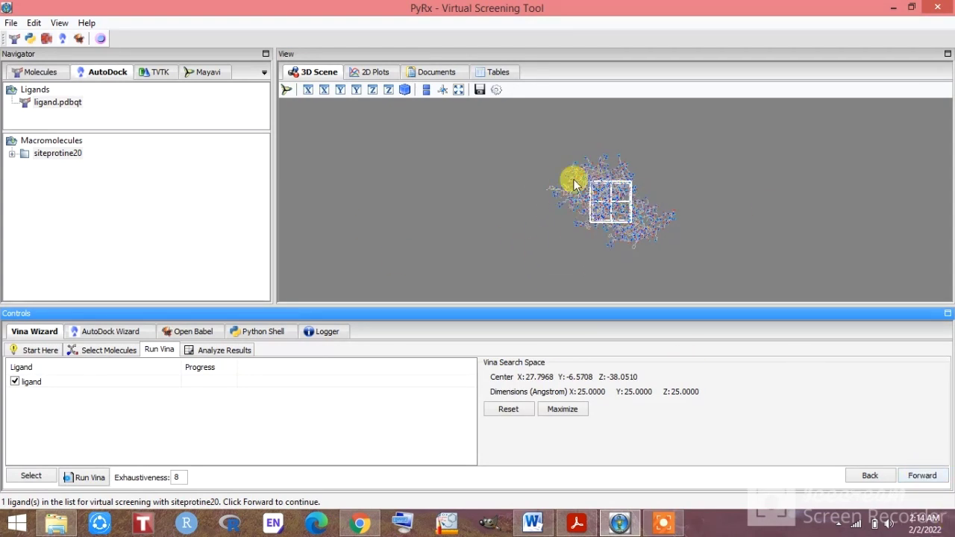
# Step: Maximize the Vina search space so the docking grid box encloses the whole siteprotine20 protein, and check its coverage in 3D
pyautogui.moveTo(603, 195); pyautogui.dragTo(730, 243)
pyautogui.scroll(3, 644, 137)
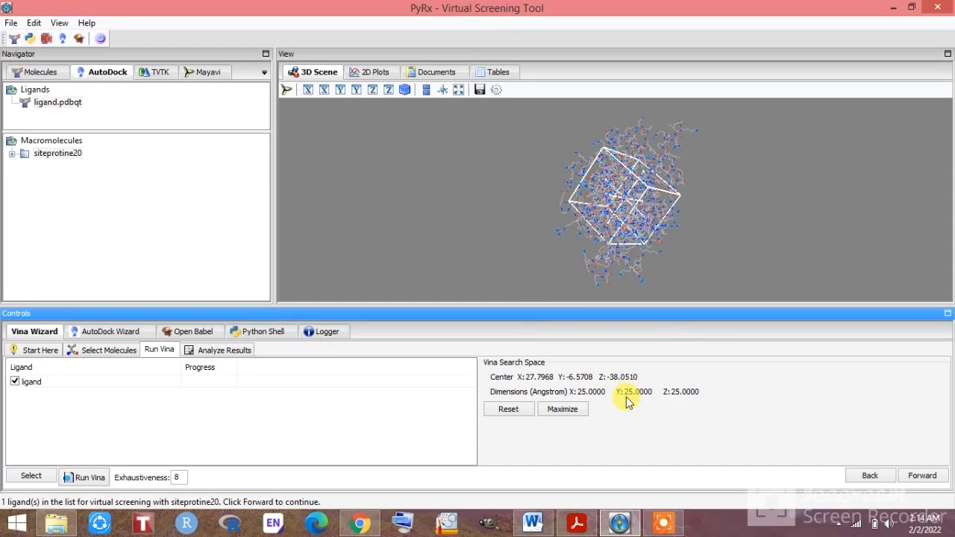
pyautogui.click(563, 411)
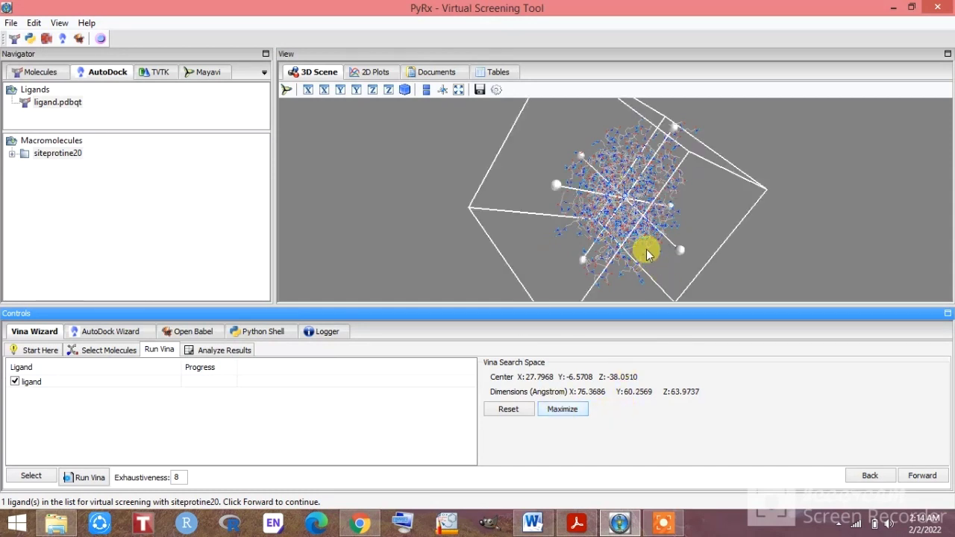
pyautogui.moveTo(780, 207); pyautogui.dragTo(804, 204)
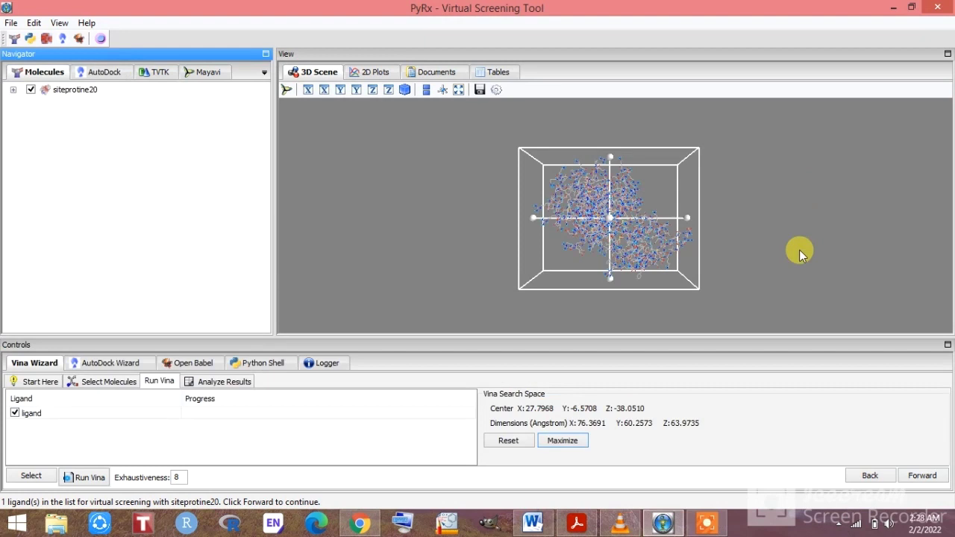
pyautogui.moveTo(799, 250); pyautogui.dragTo(820, 202)
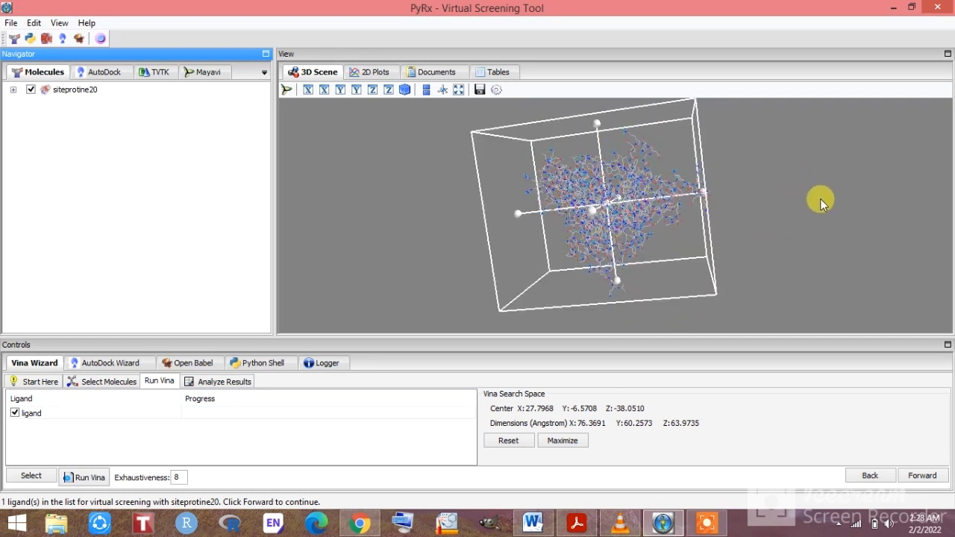
# Step: Run the Vina docking of the ligand against siteprotine20 and review the binding affinity results
pyautogui.click(917, 475)
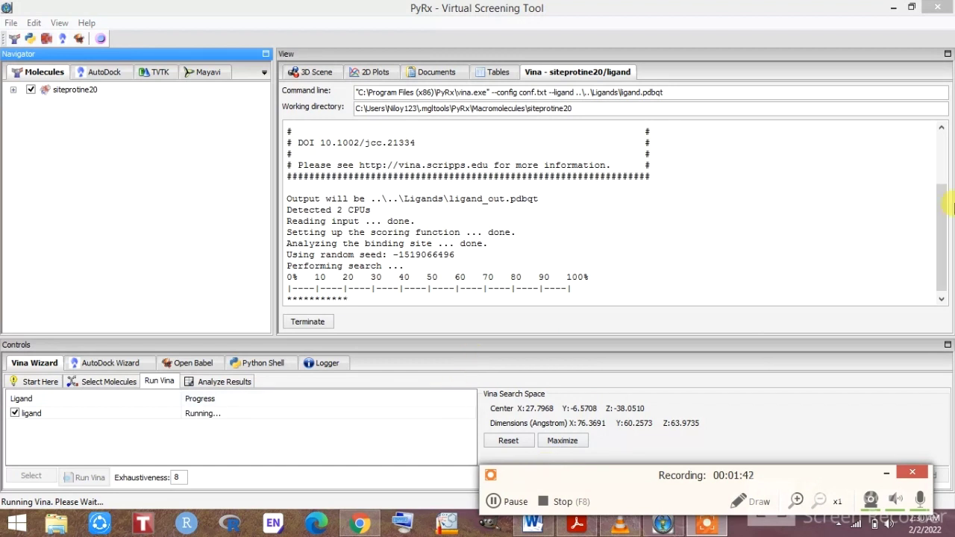
pyautogui.click(492, 501)
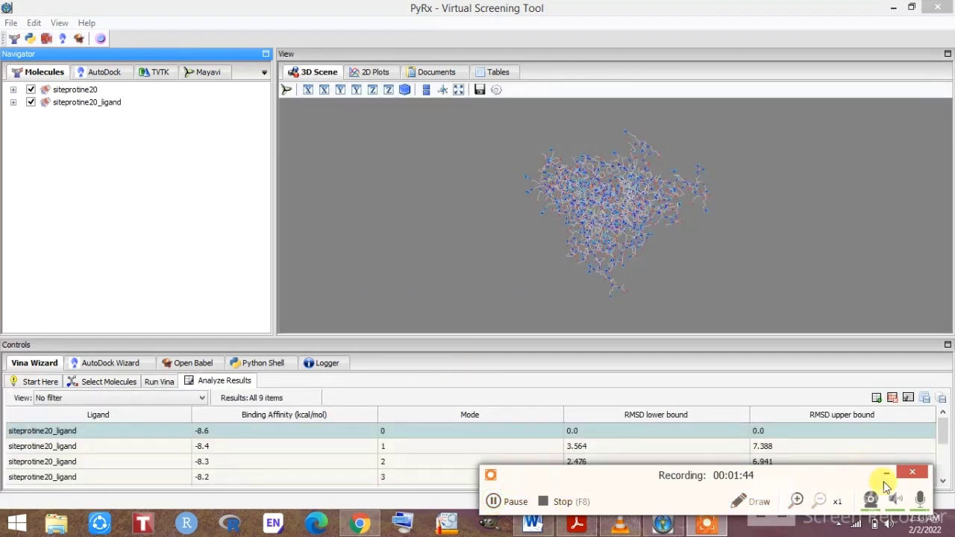
pyautogui.click(885, 473)
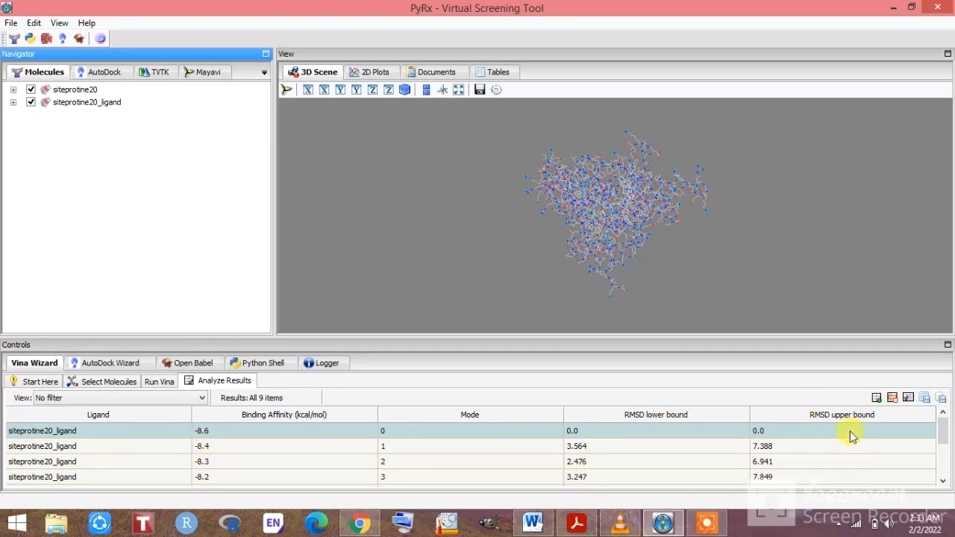
pyautogui.moveTo(943, 440)
pyautogui.mouseDown()
pyautogui.moveTo(946, 465)
pyautogui.moveTo(944, 433)
pyautogui.mouseUp()
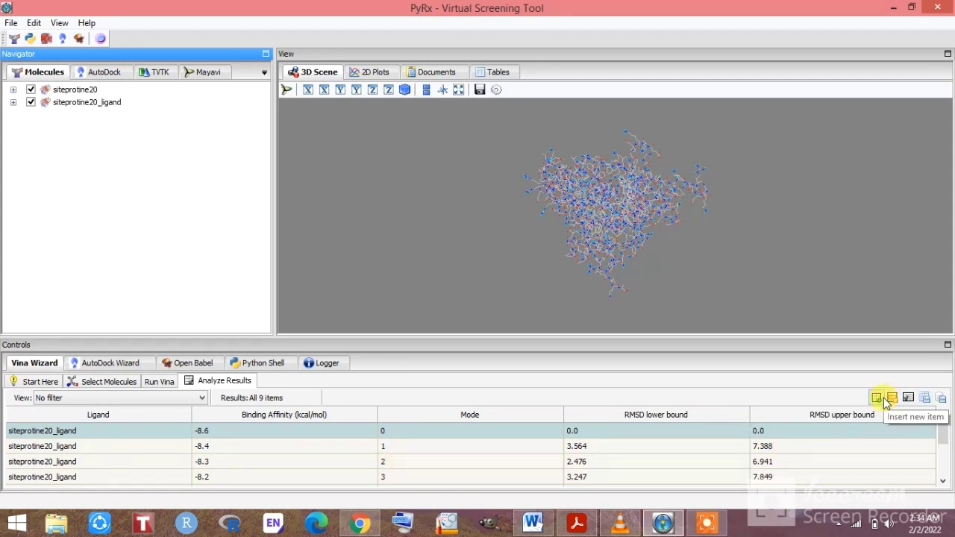
# Step: Save the docking results table as a CSV file named "b e" in the docking folder on the Desktop
pyautogui.click(924, 401)
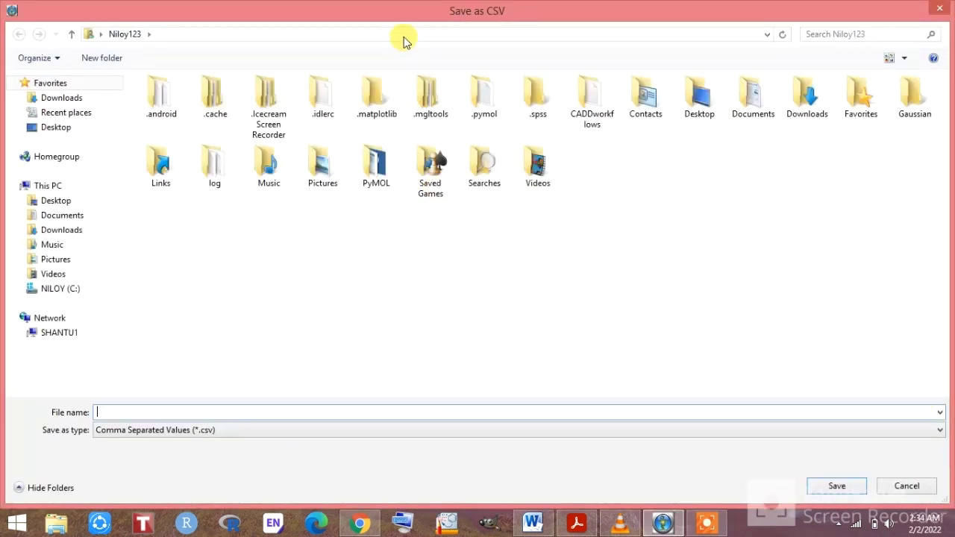
pyautogui.click(403, 36)
pyautogui.rightClick(403, 37)
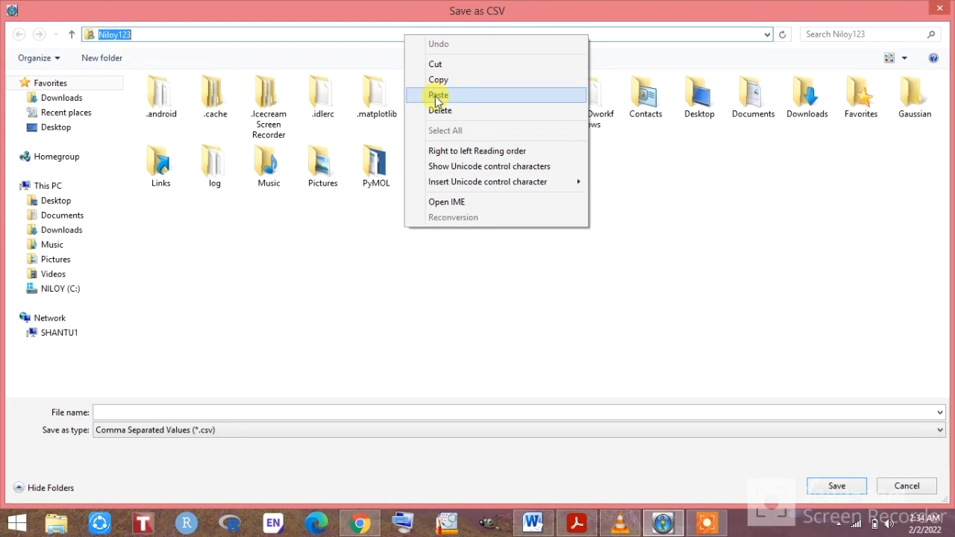
pyautogui.click(437, 94)
pyautogui.click(789, 33)
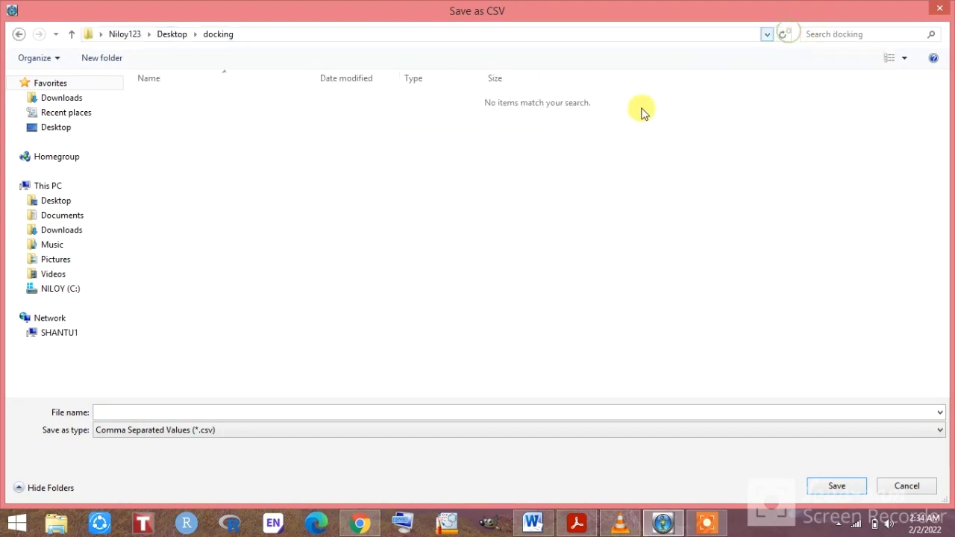
pyautogui.click(222, 410)
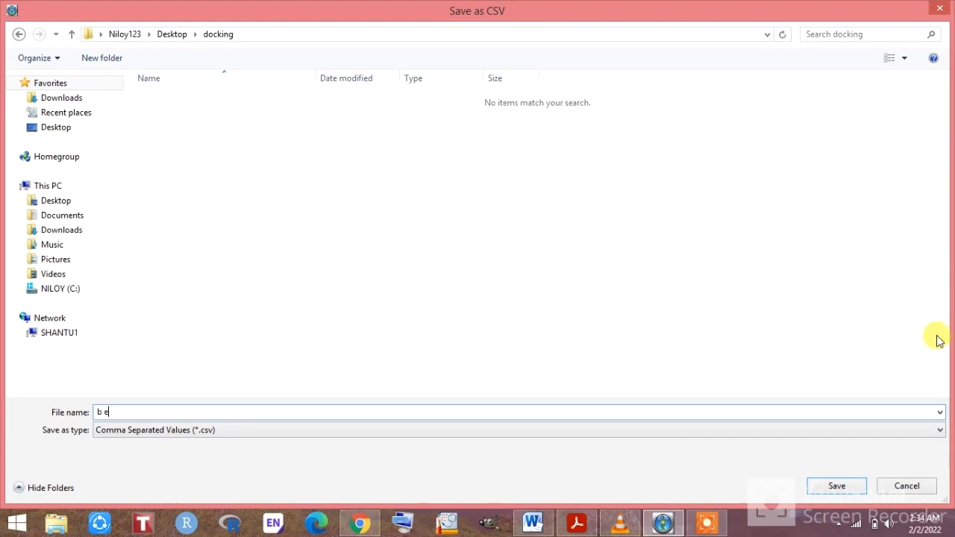
pyautogui.click(849, 486)
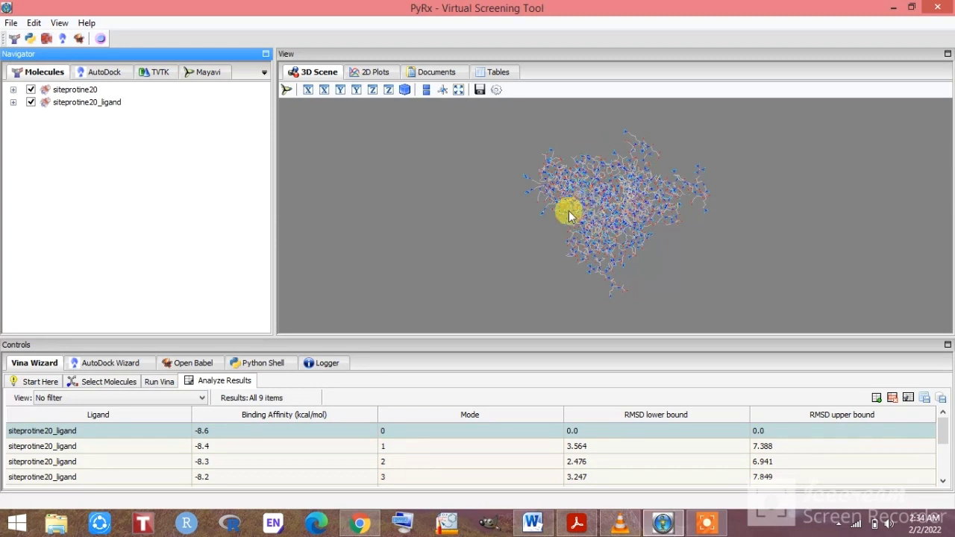
# Step: Export the AutoDock workspace as PyRx_AutoDock4.tar.gz to the docking folder on the Desktop
pyautogui.click(11, 23)
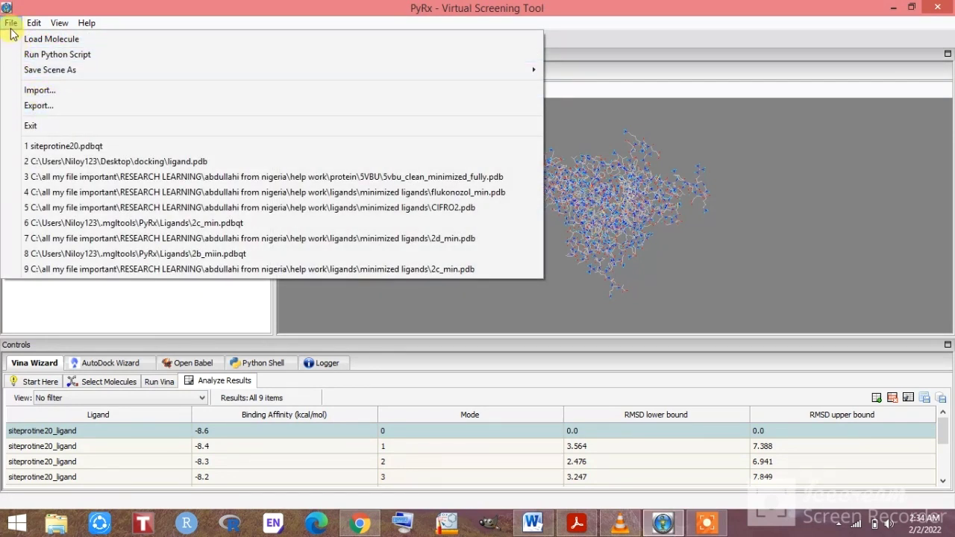
pyautogui.click(32, 108)
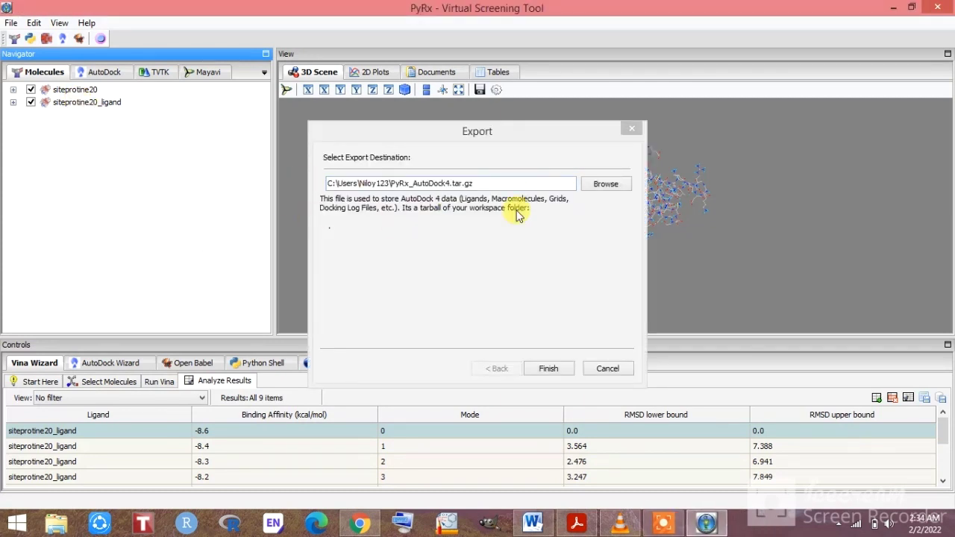
pyautogui.click(607, 184)
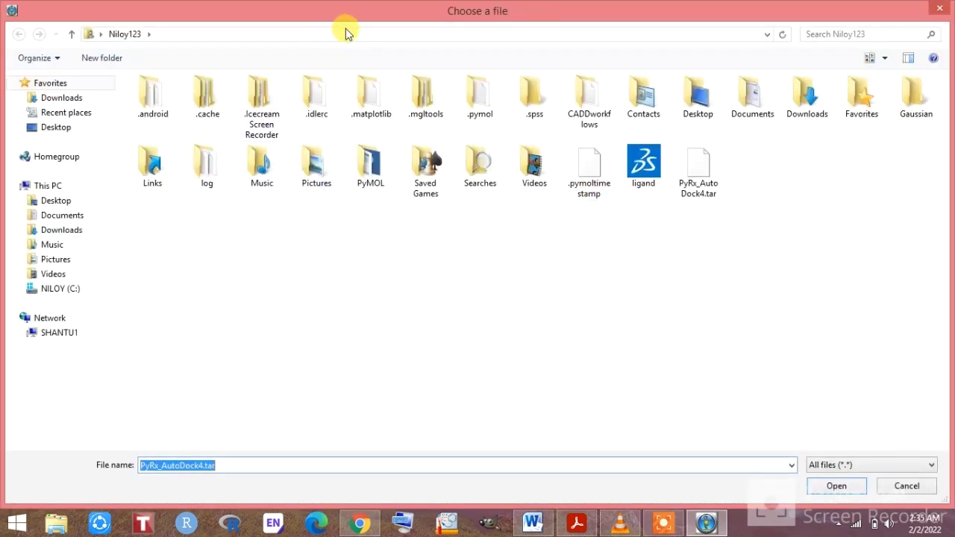
pyautogui.click(349, 35)
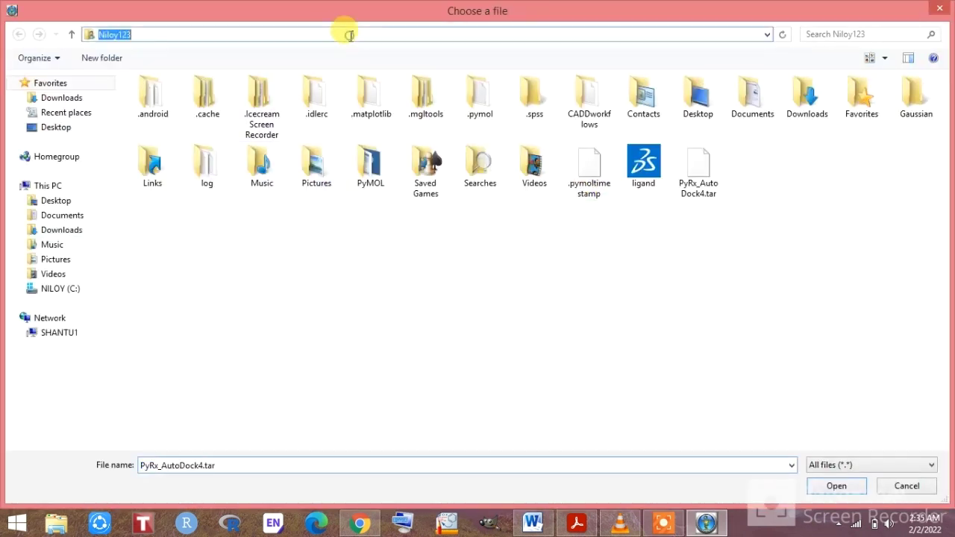
pyautogui.rightClick(349, 35)
pyautogui.click(379, 97)
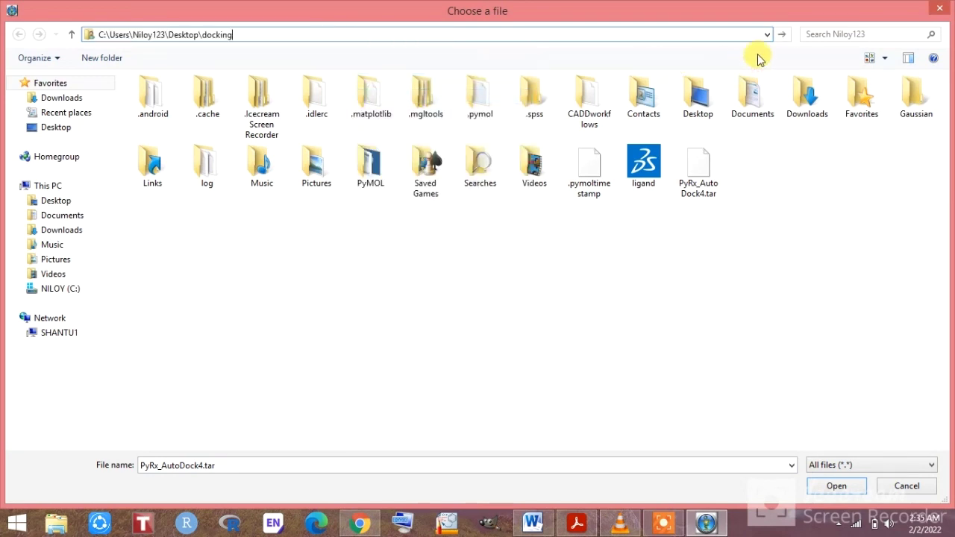
pyautogui.click(781, 35)
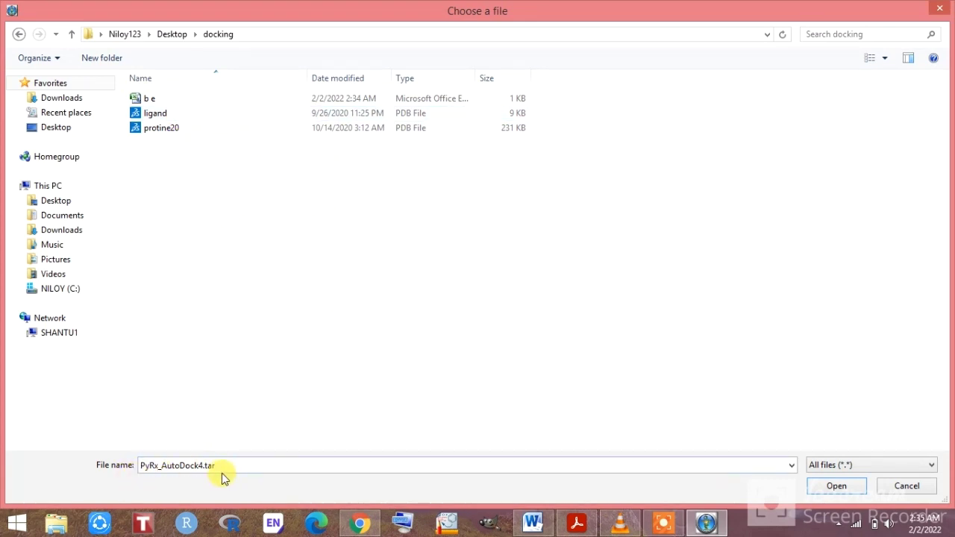
pyautogui.click(251, 465)
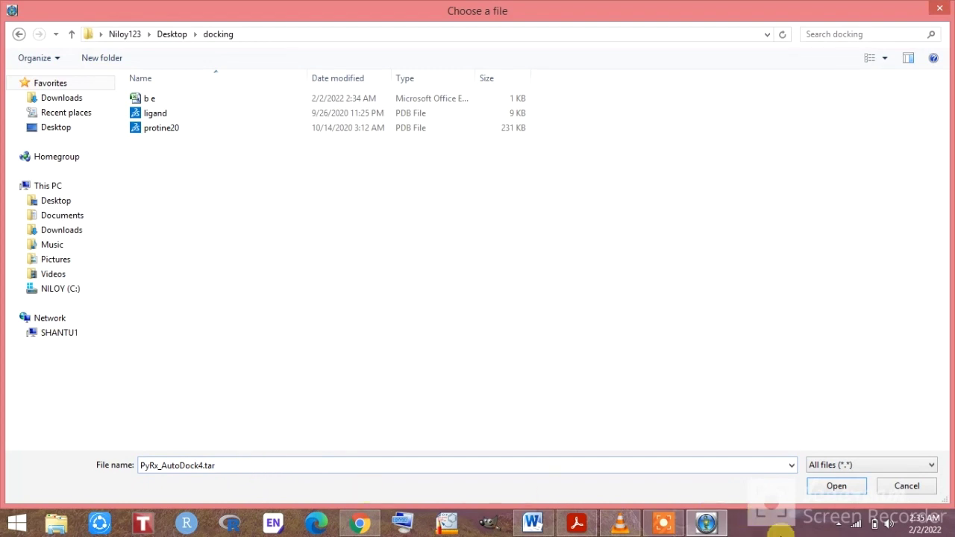
pyautogui.click(834, 486)
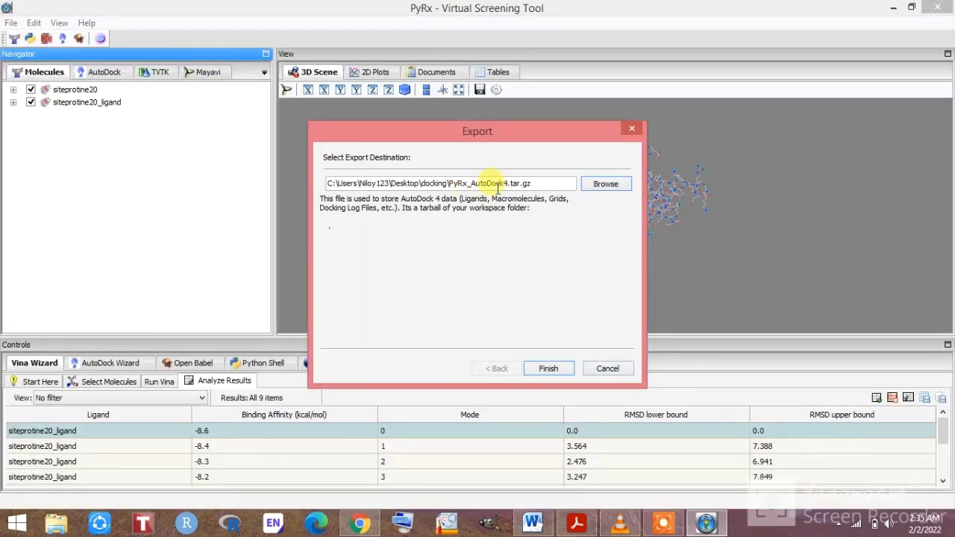
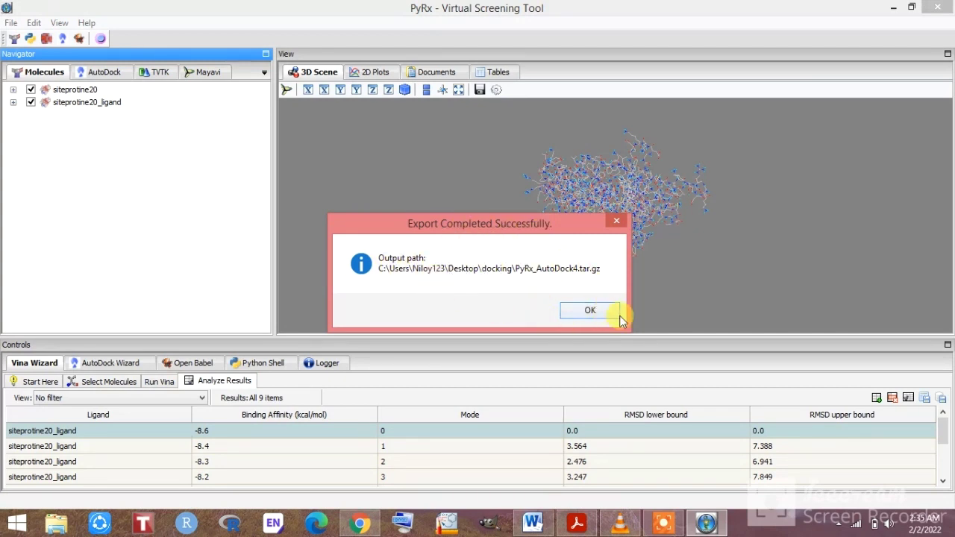
pyautogui.click(588, 312)
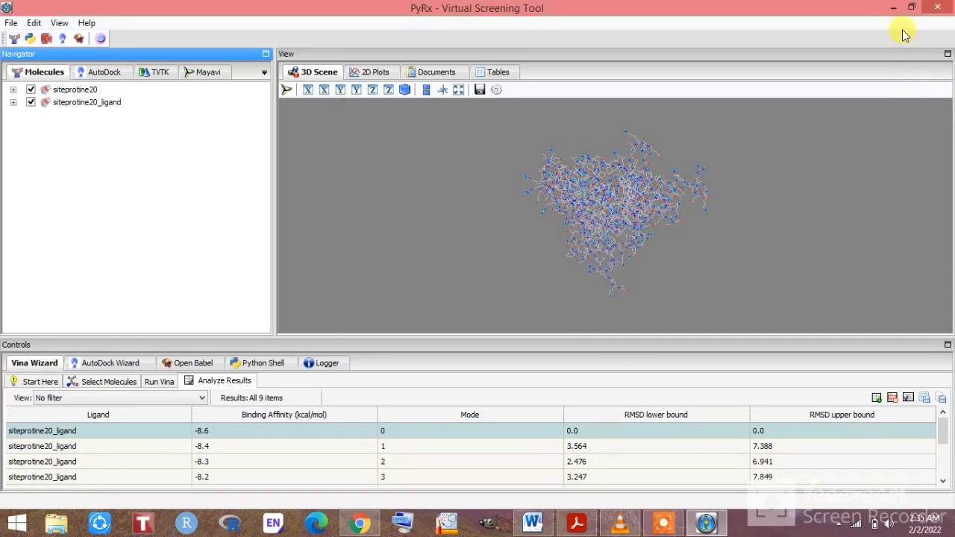
# Step: Minimize PyRx and open the docking folder from the desktop in a maximized File Explorer window
pyautogui.click(893, 9)
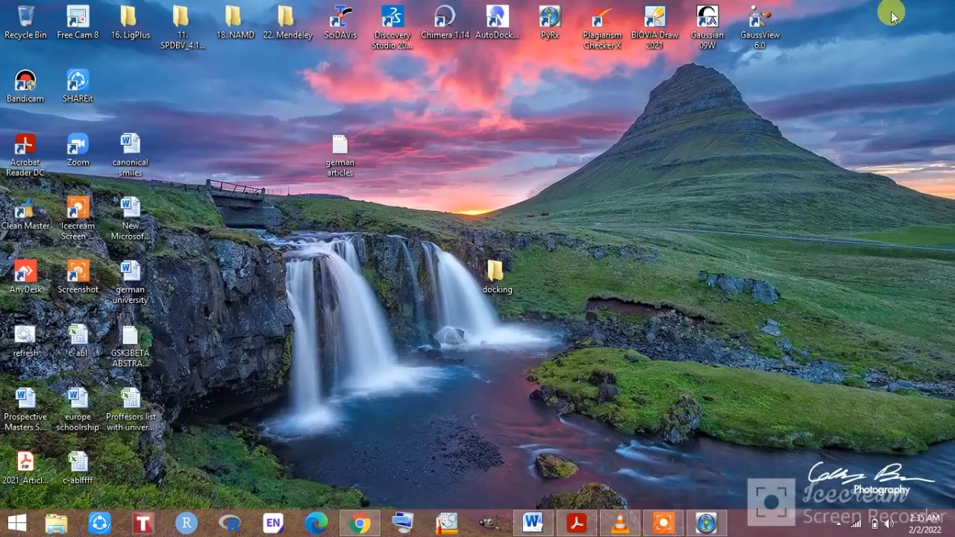
pyautogui.click(505, 288)
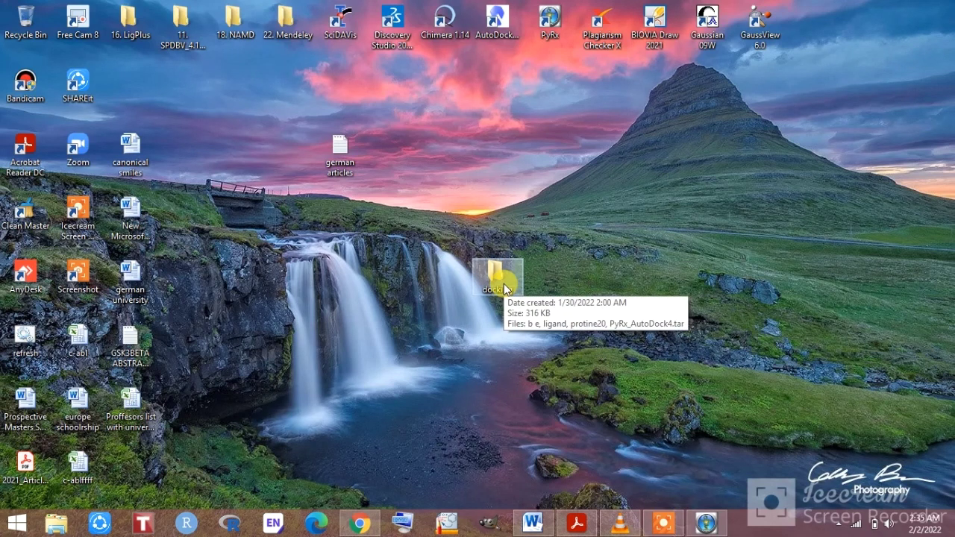
pyautogui.doubleClick(503, 283)
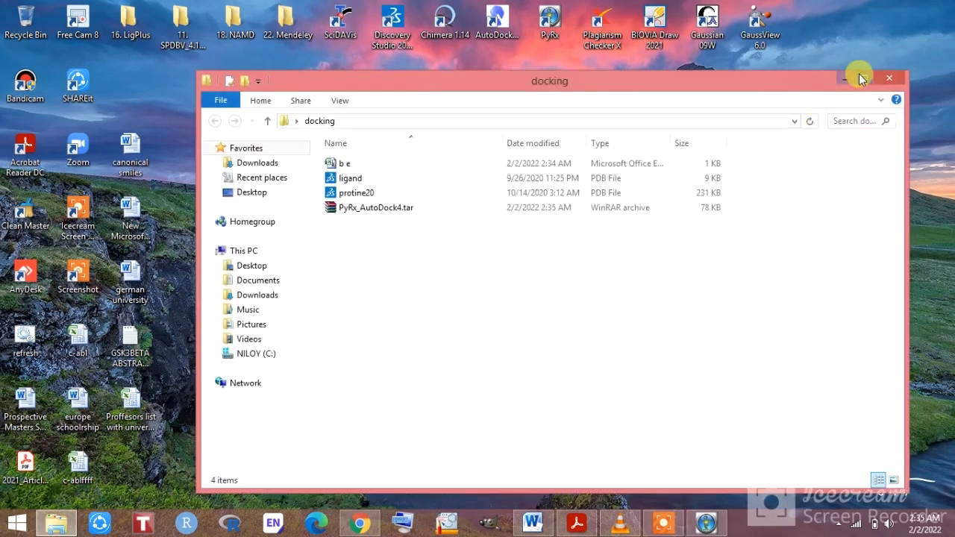
pyautogui.click(859, 75)
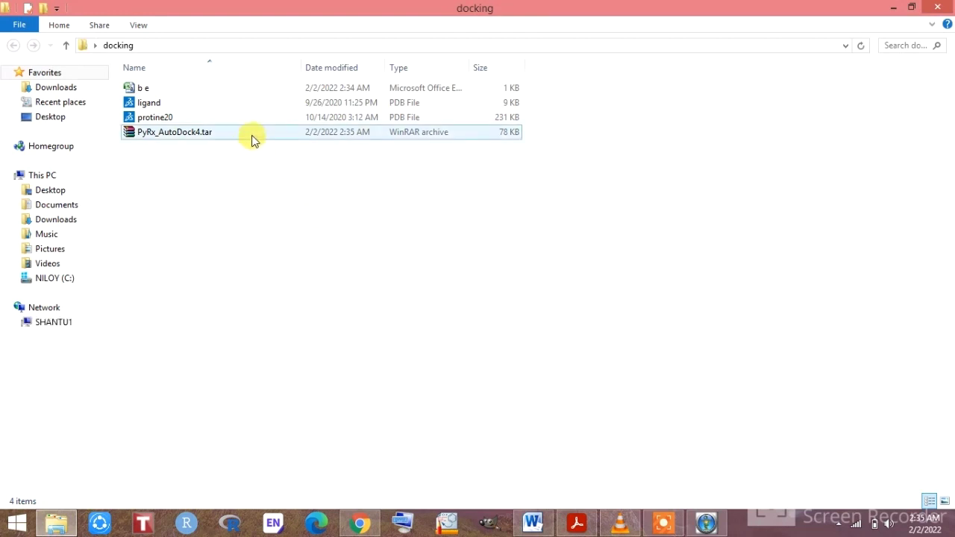
# Step: Extract the PyRx_AutoDock4.tar archive directly into the docking folder
pyautogui.click(269, 200)
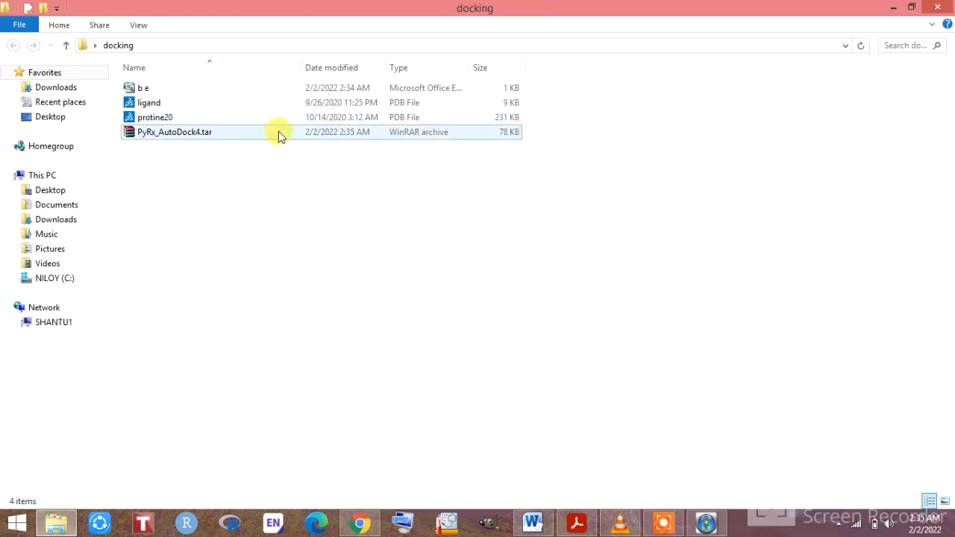
pyautogui.click(278, 135)
pyautogui.rightClick(279, 134)
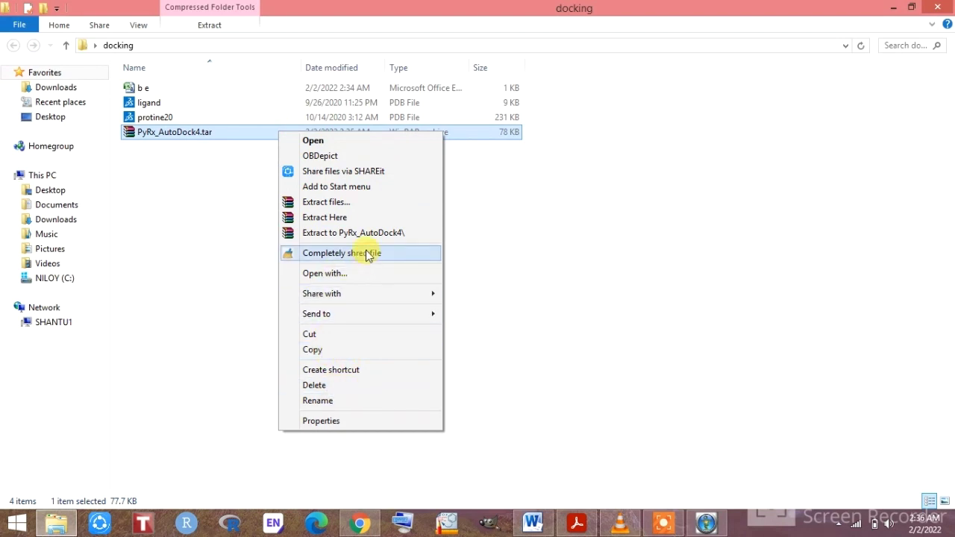
pyautogui.click(341, 218)
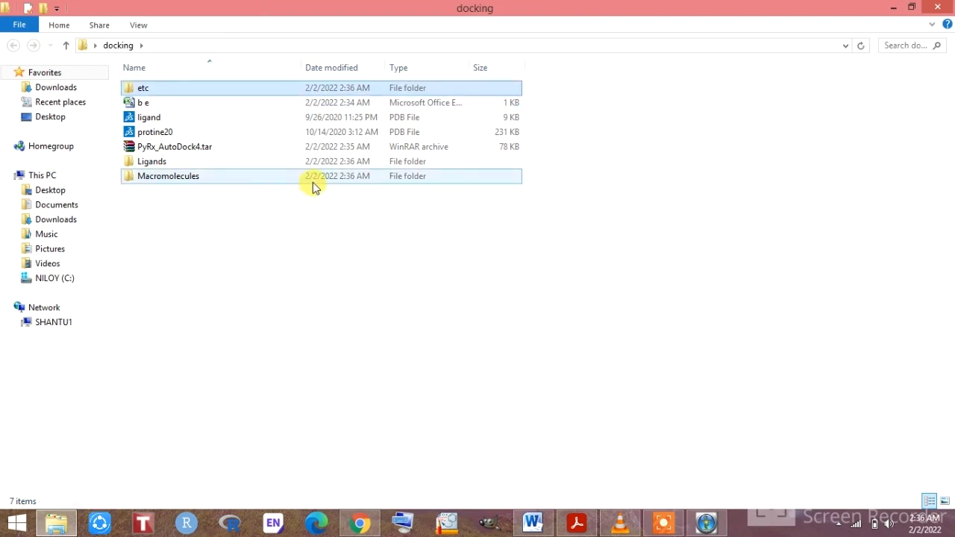
pyautogui.press('super+r')
pyautogui.write('e')
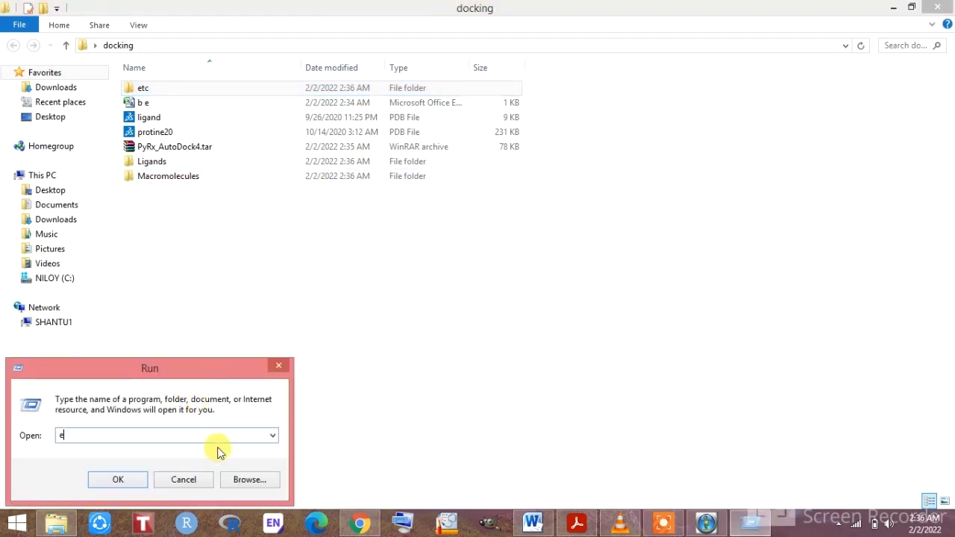
pyautogui.click(187, 478)
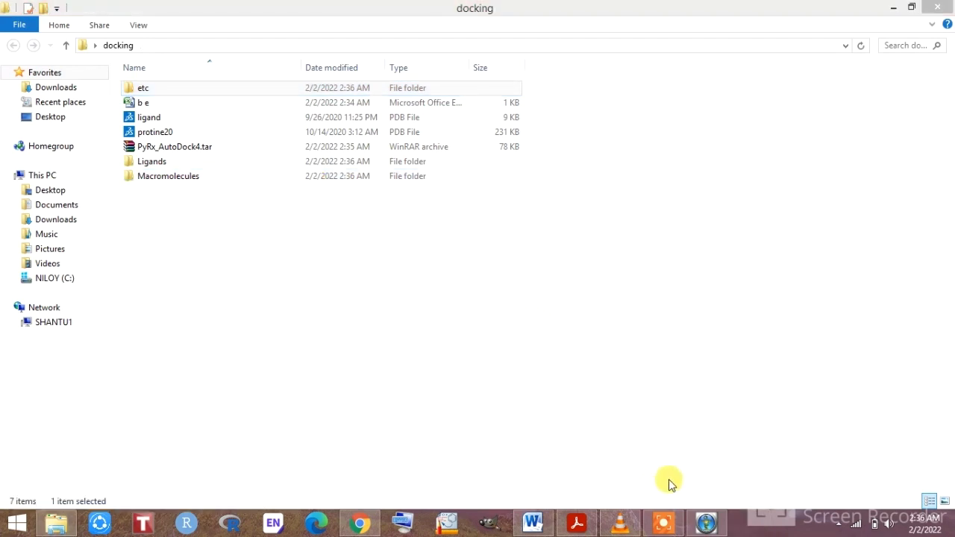
pyautogui.click(666, 525)
pyautogui.click(495, 502)
pyautogui.click(886, 472)
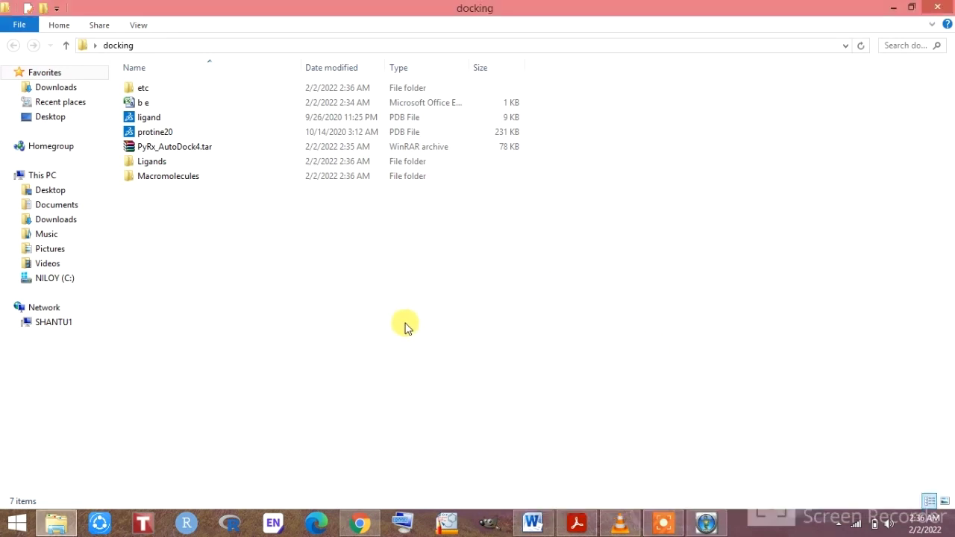
# Step: Open the siteprotine20 folder inside the extracted Macromolecules folder
pyautogui.click(220, 175)
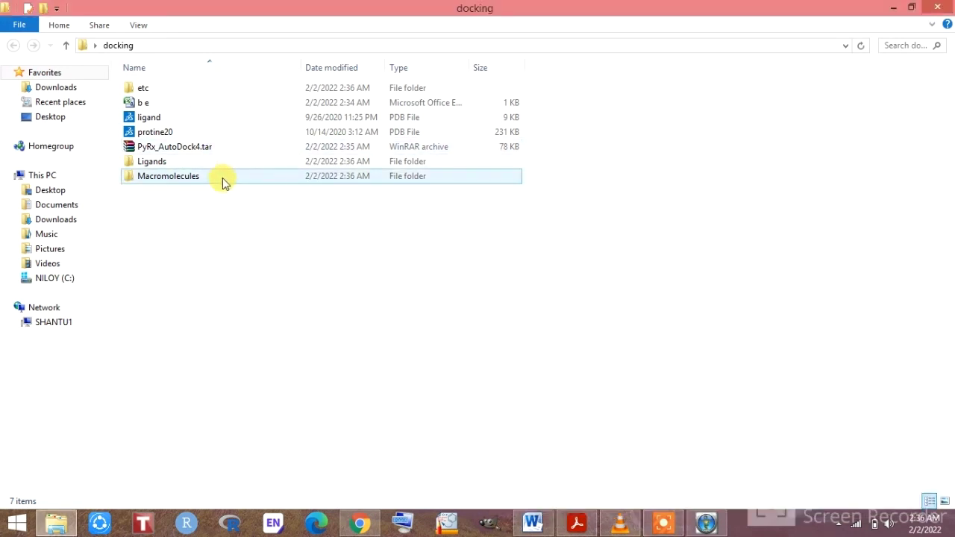
pyautogui.doubleClick(222, 178)
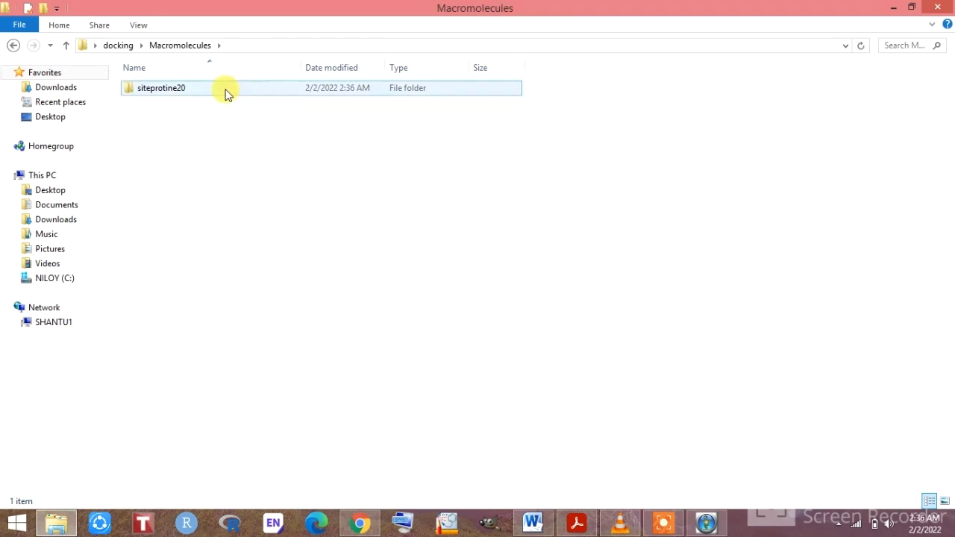
pyautogui.doubleClick(225, 92)
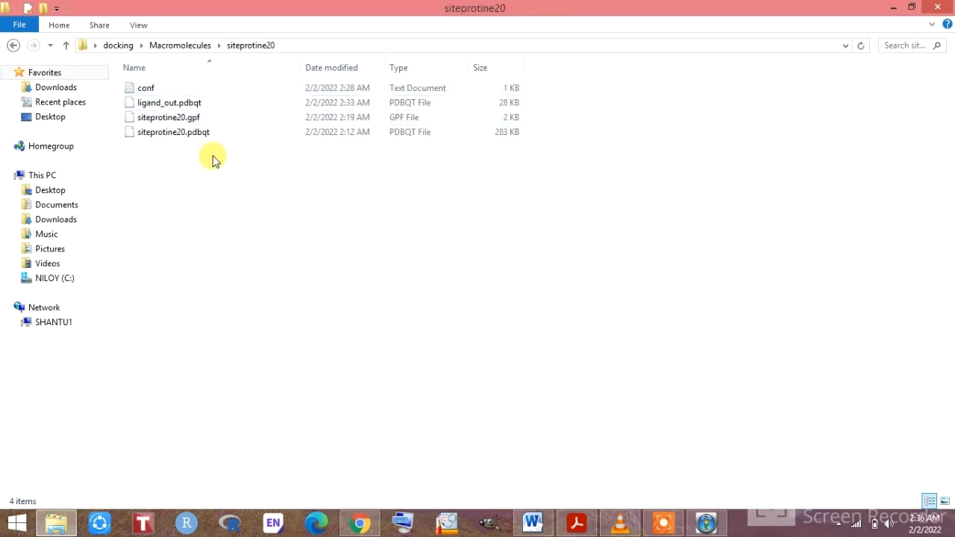
# Step: Look over the docking output files and read the receptor, exhaustiveness and grid box settings in the conf text file, closing it when done
pyautogui.click(188, 136)
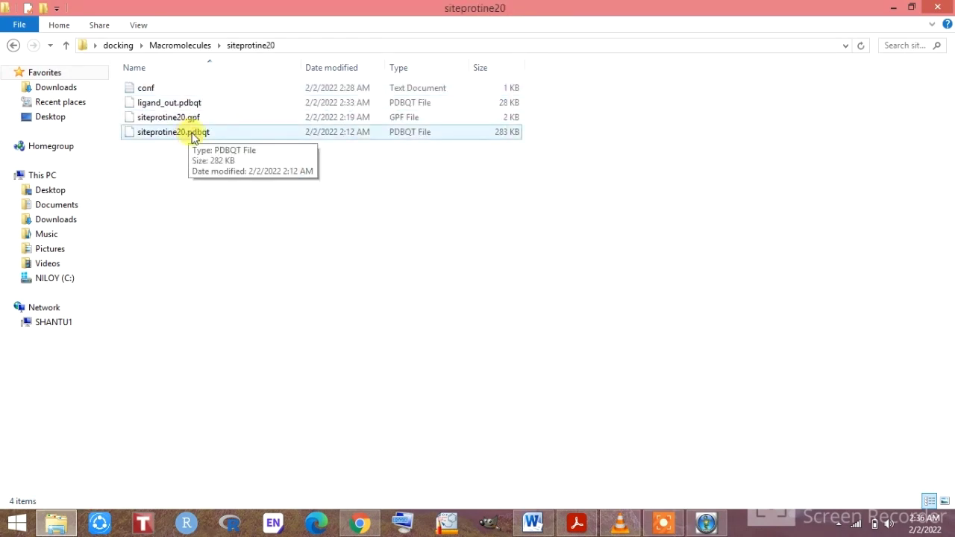
pyautogui.click(207, 120)
pyautogui.click(213, 134)
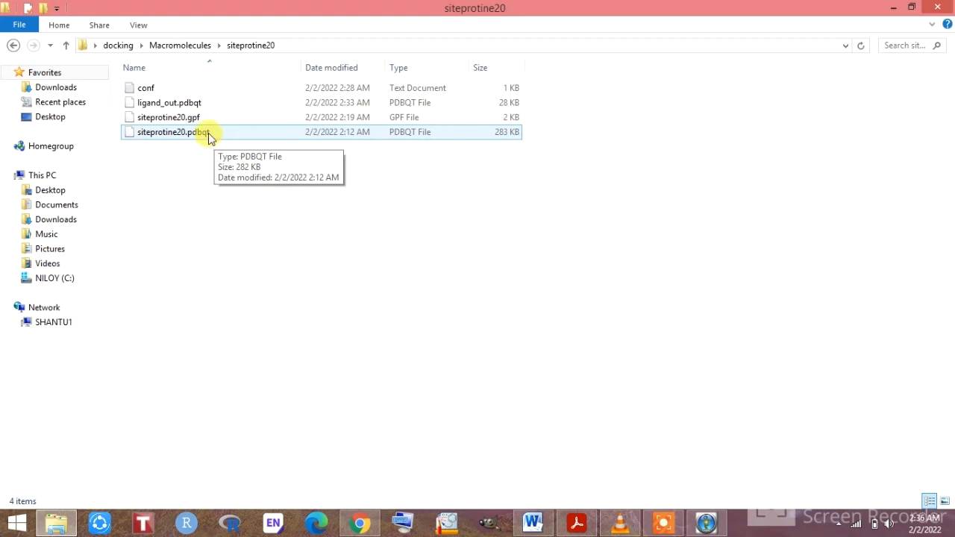
pyautogui.click(212, 105)
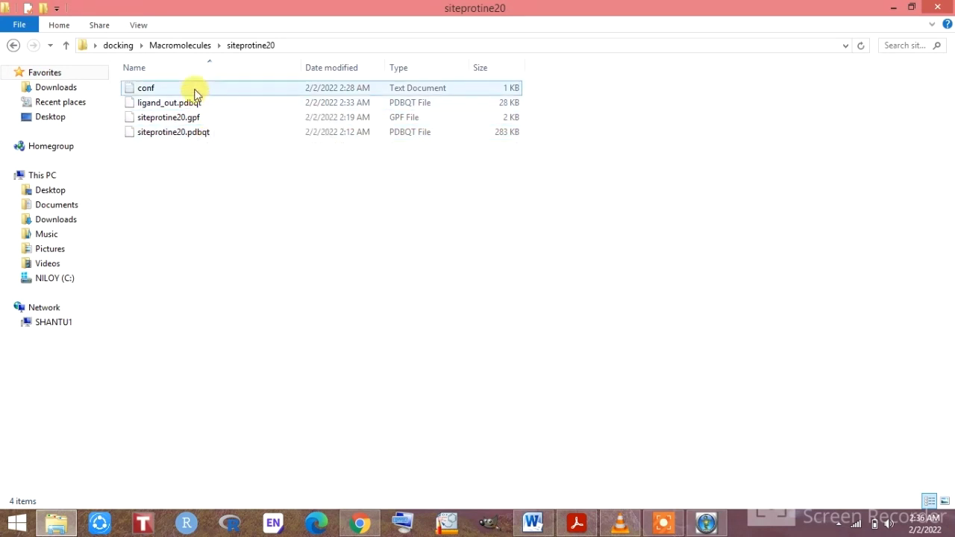
pyautogui.doubleClick(192, 89)
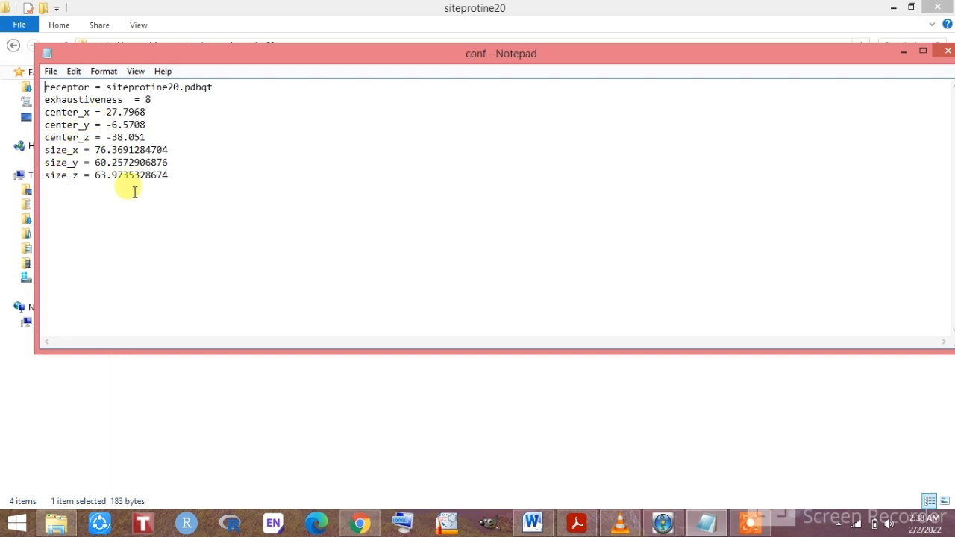
pyautogui.click(948, 50)
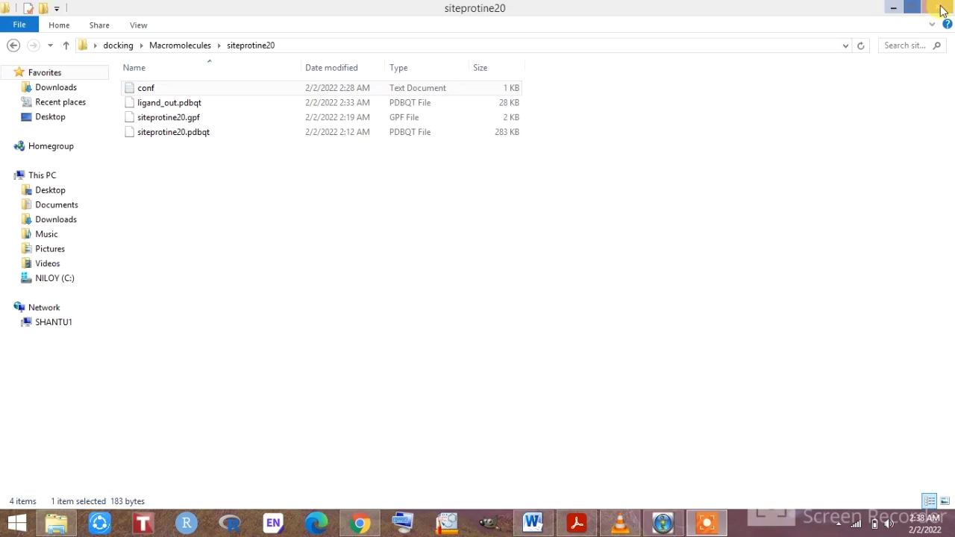
# Step: Minimize the folder window, switch back to PyRx and examine the docked protein-ligand complex in the 3D scene
pyautogui.click(893, 7)
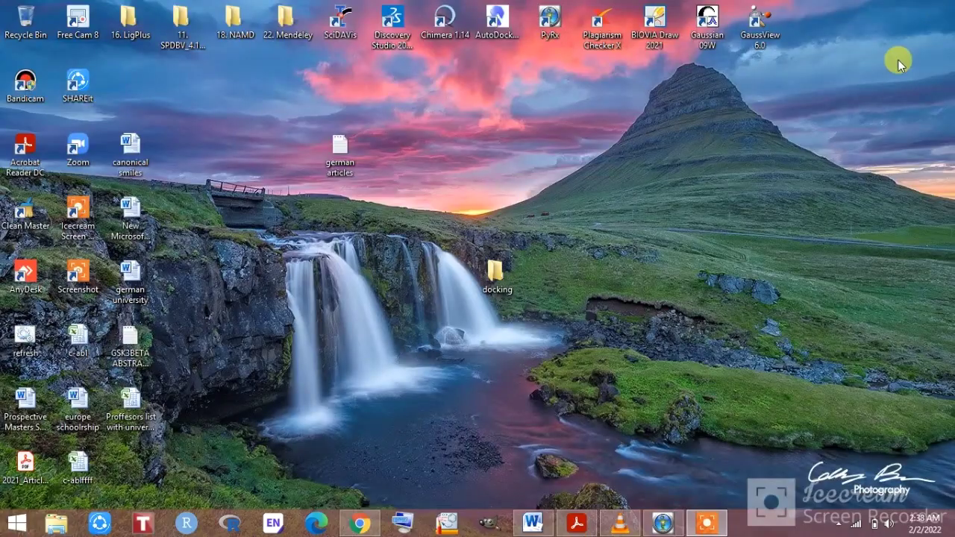
pyautogui.click(663, 522)
pyautogui.scroll(10, 754, 195)
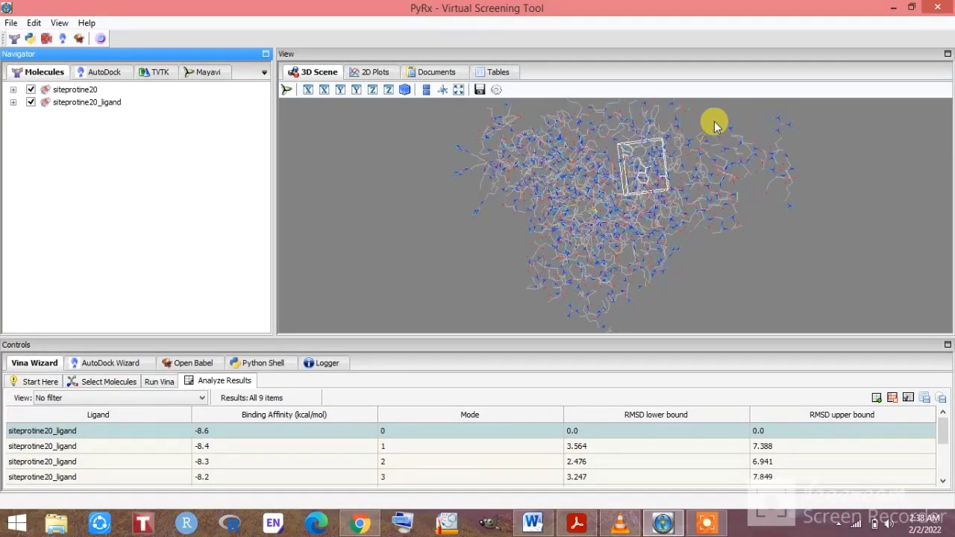
pyautogui.scroll(-5, 546, 239)
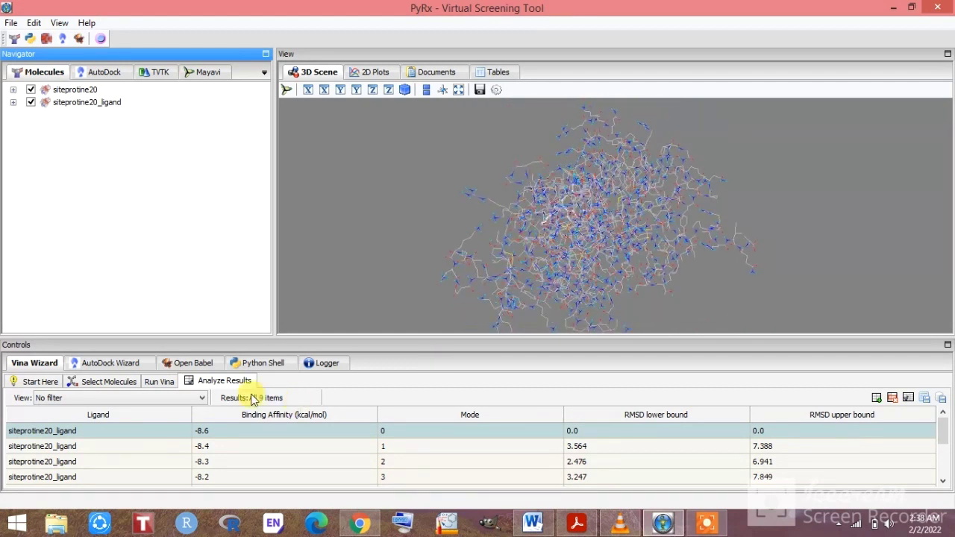